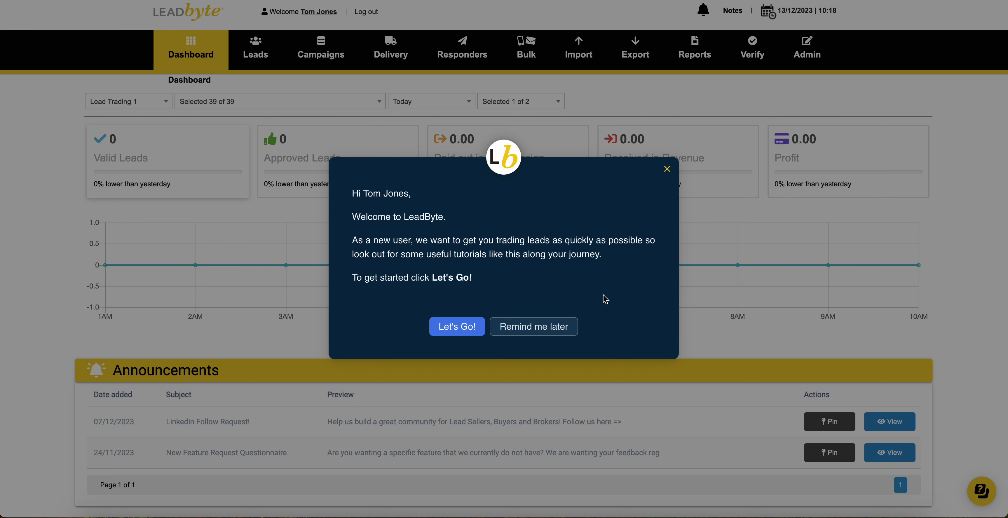
Step: Dismiss the welcome message, view the available guided tours in the help widget, and collapse the widget
left_click(668, 172)
left_click(667, 170)
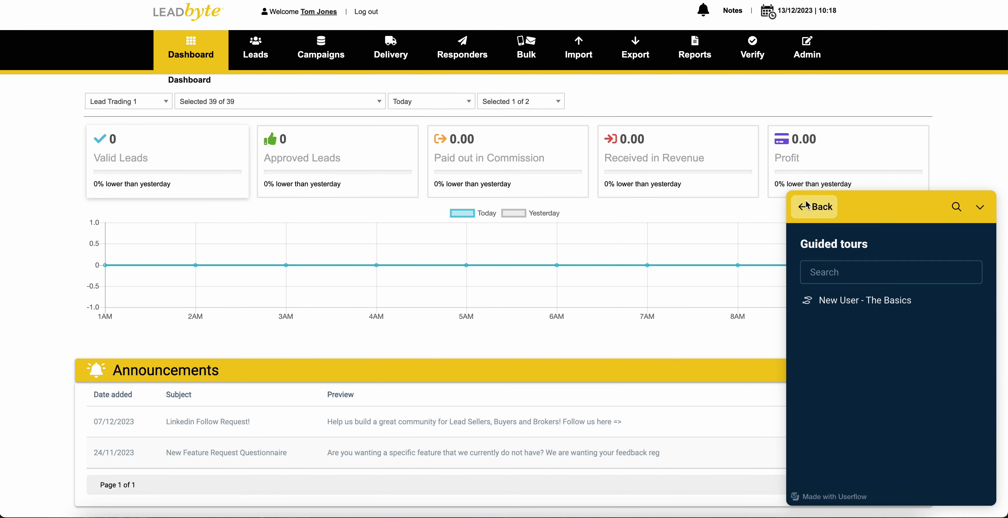
left_click(807, 206)
left_click(916, 403)
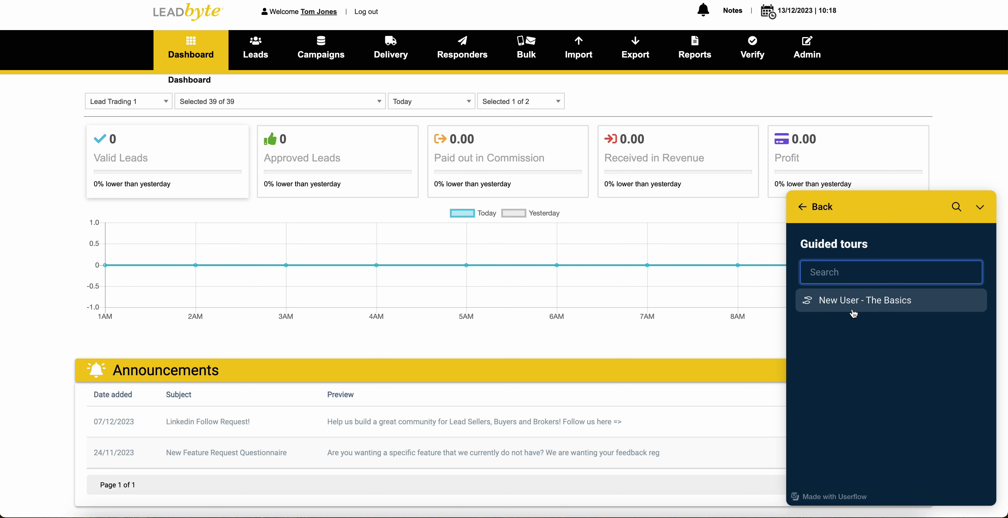
left_click(980, 206)
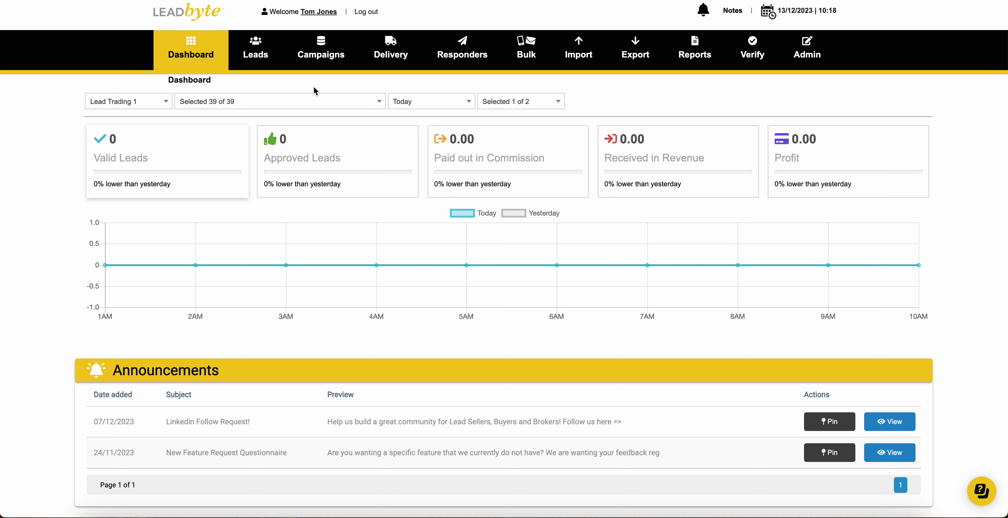
Step: Start a new campaign named Test and mark it as buying and/or selling leads
mouse_move(319, 55)
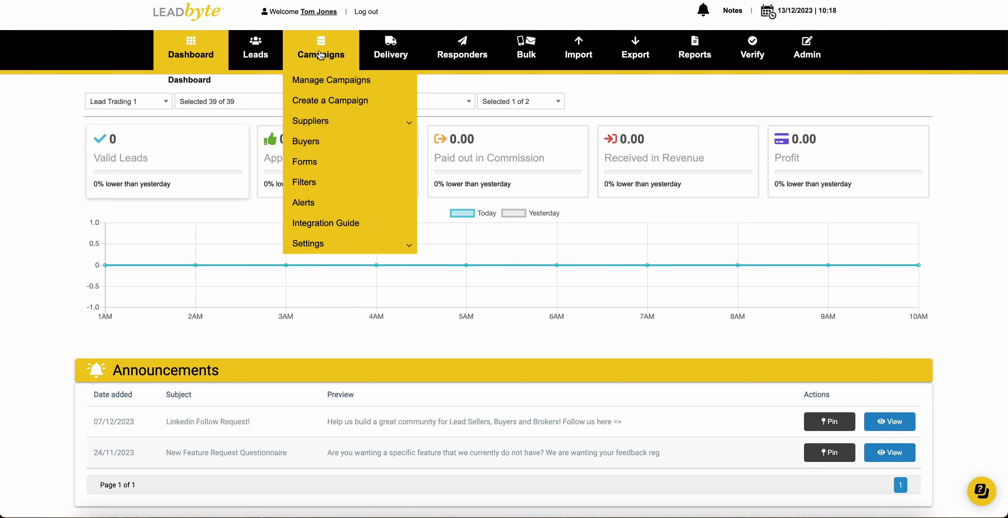
left_click(331, 81)
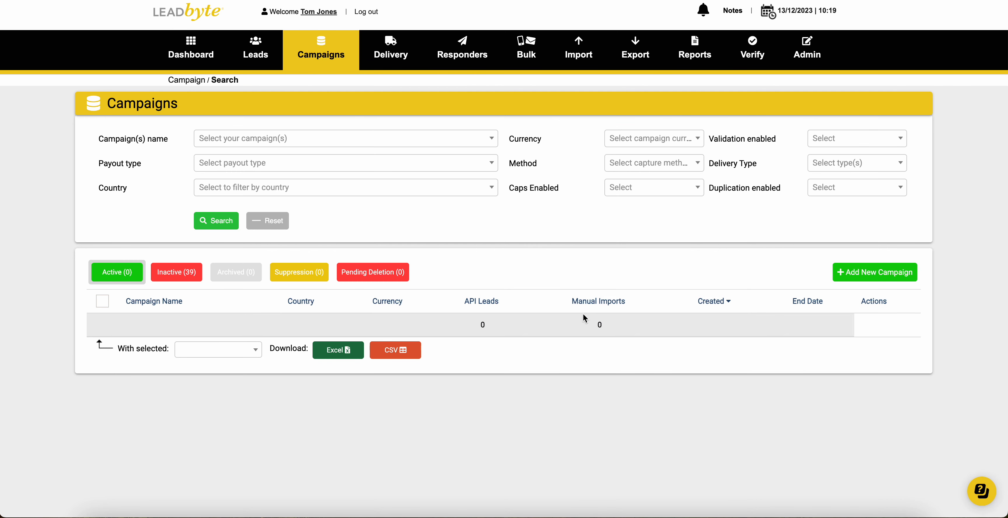
left_click(875, 272)
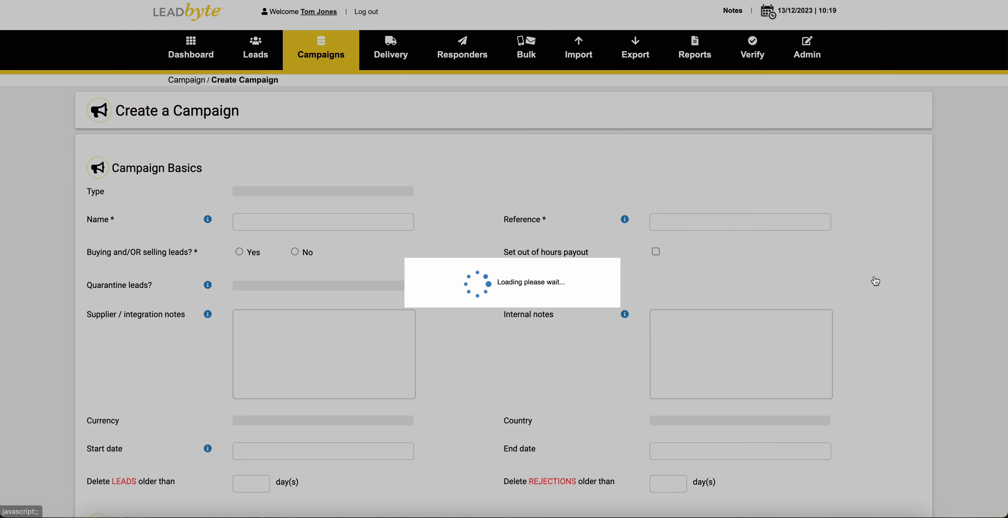
type("Test")
left_click(414, 257)
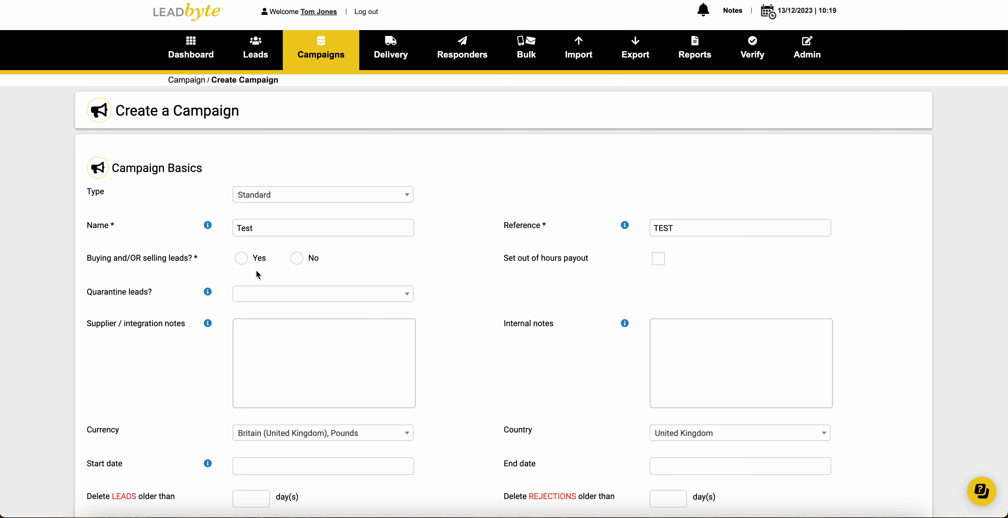
left_click(246, 261)
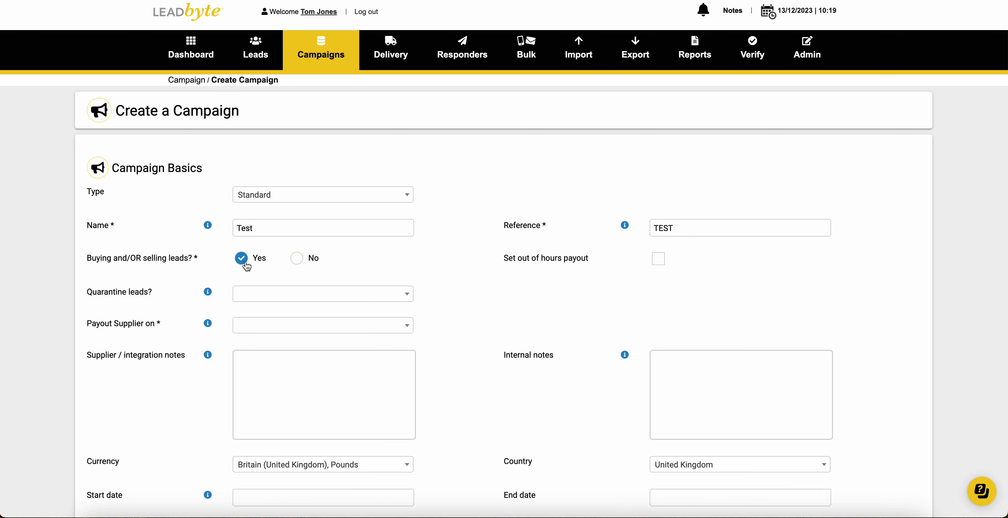
Step: Set the supplier payout to Buyer Delivery Accept and save the campaign, continuing to its fields
scroll(246, 263, "down", 2)
left_click(276, 249)
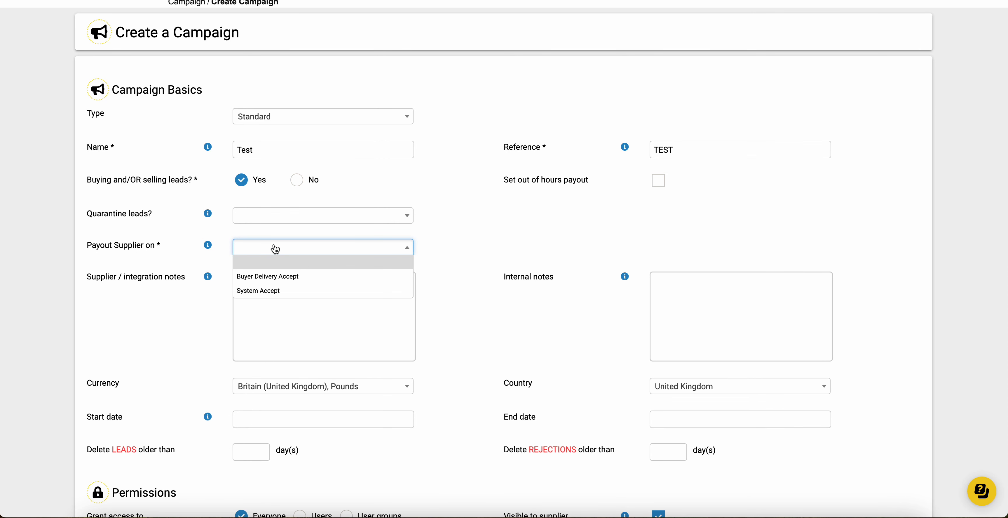
left_click(300, 281)
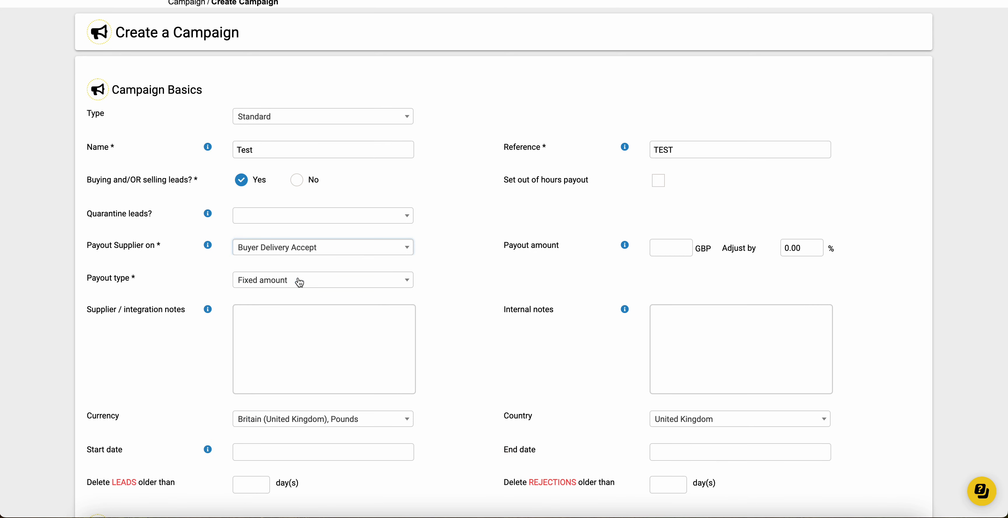
scroll(431, 269, "down", 10)
scroll(438, 271, "down", 5)
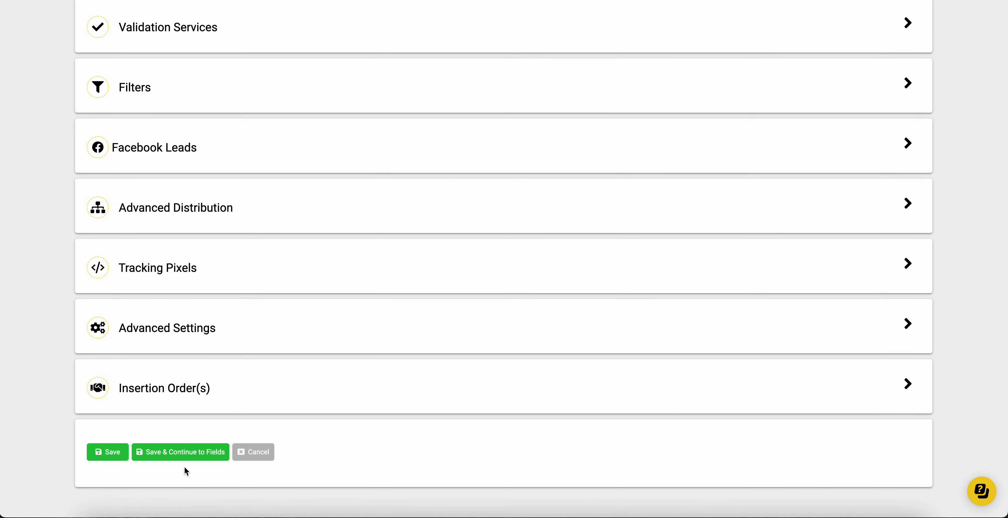
left_click(191, 452)
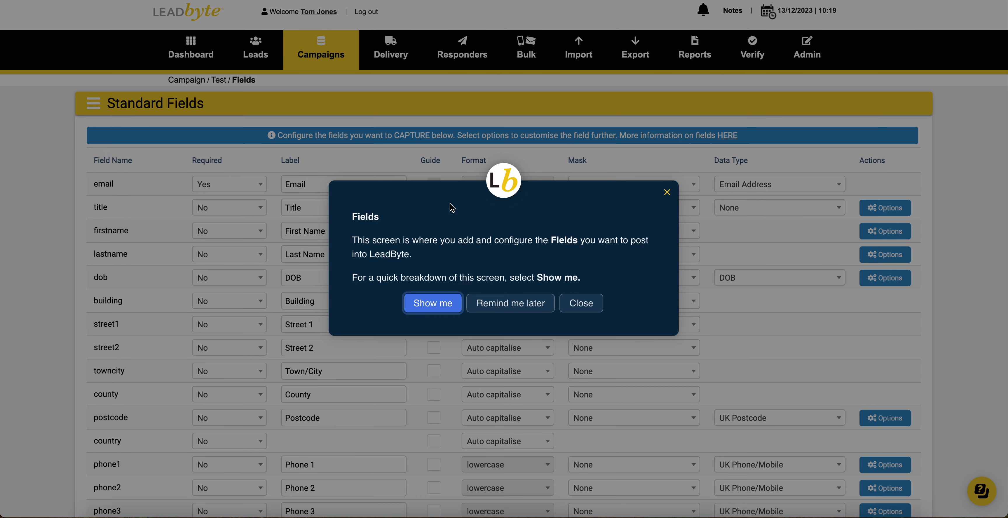
Step: Dismiss the fields introduction, review the Test campaign's standard and custom fields, and save them
left_click(667, 192)
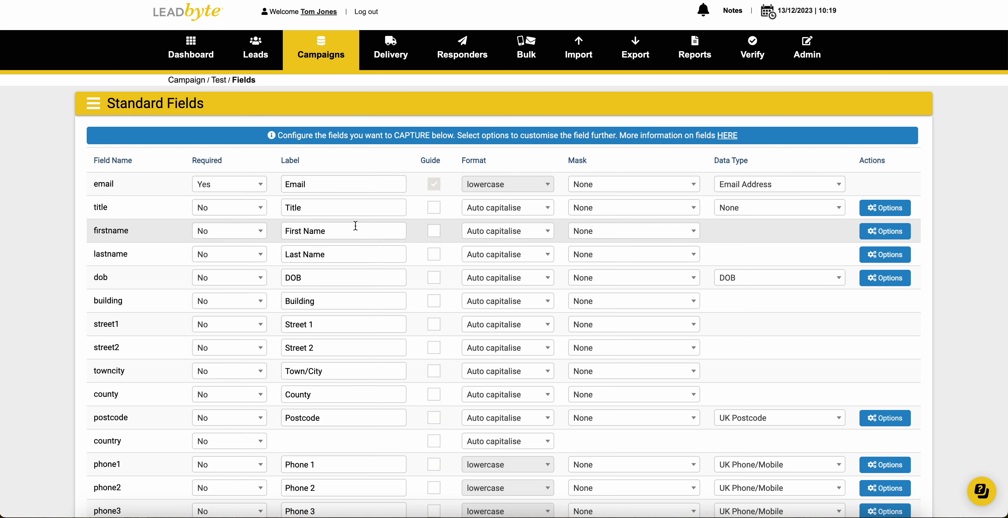
scroll(353, 224, "down", 3)
scroll(386, 344, "down", 4)
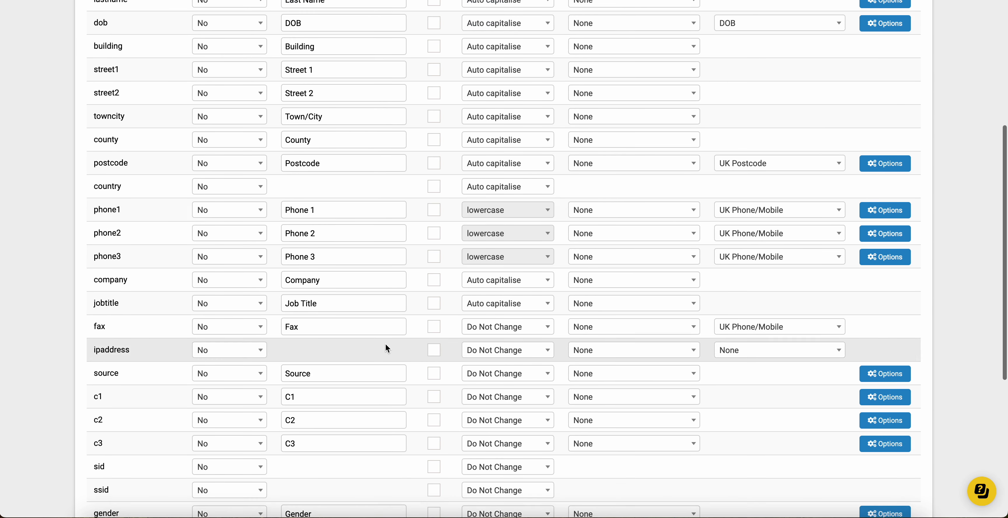
scroll(357, 244, "down", 8)
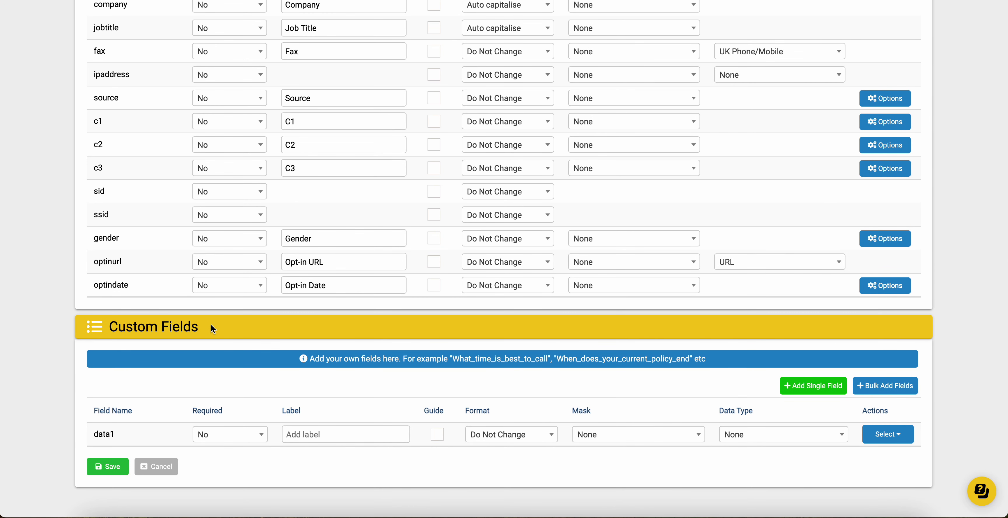
scroll(417, 242, "up", 15)
scroll(418, 243, "down", 4)
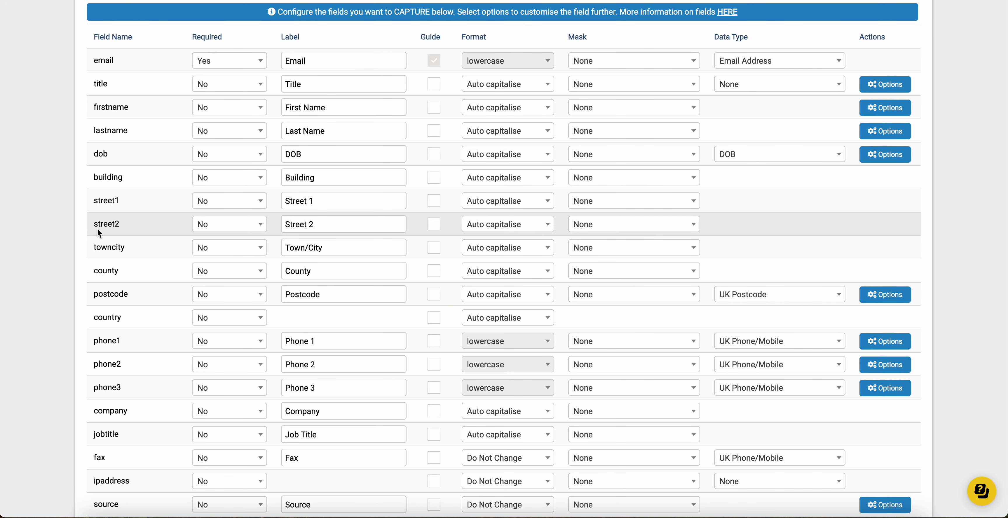
scroll(387, 267, "down", 10)
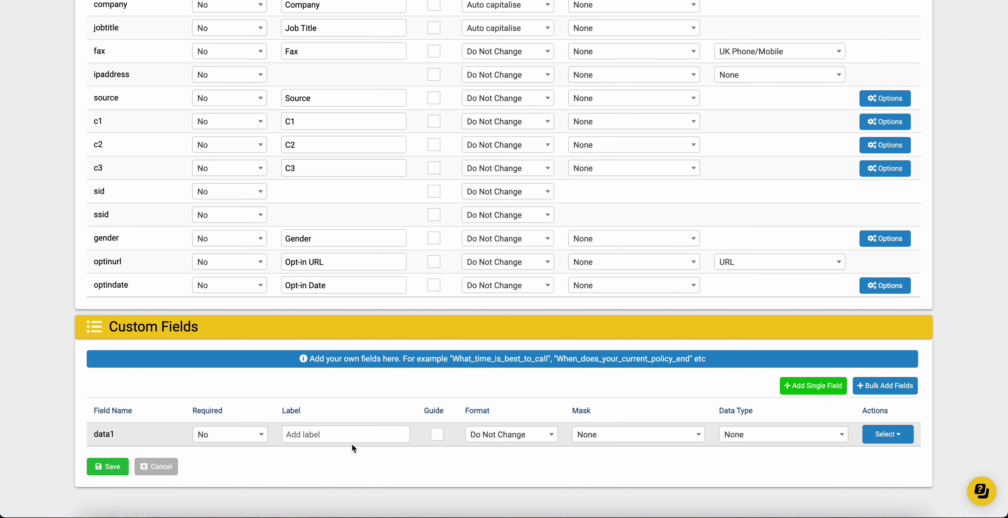
left_click(108, 466)
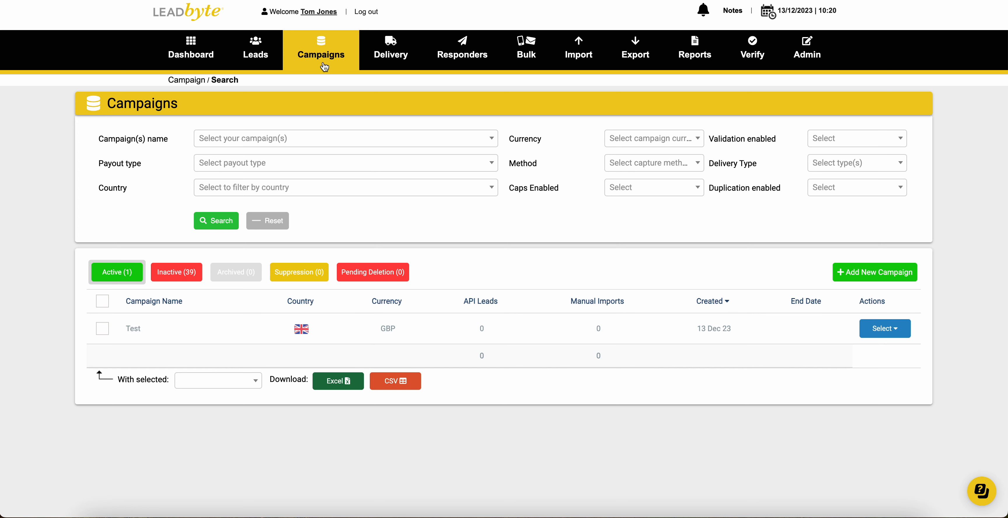
Step: Open the list of suppliers and dismiss its introduction message
mouse_move(333, 55)
mouse_move(334, 122)
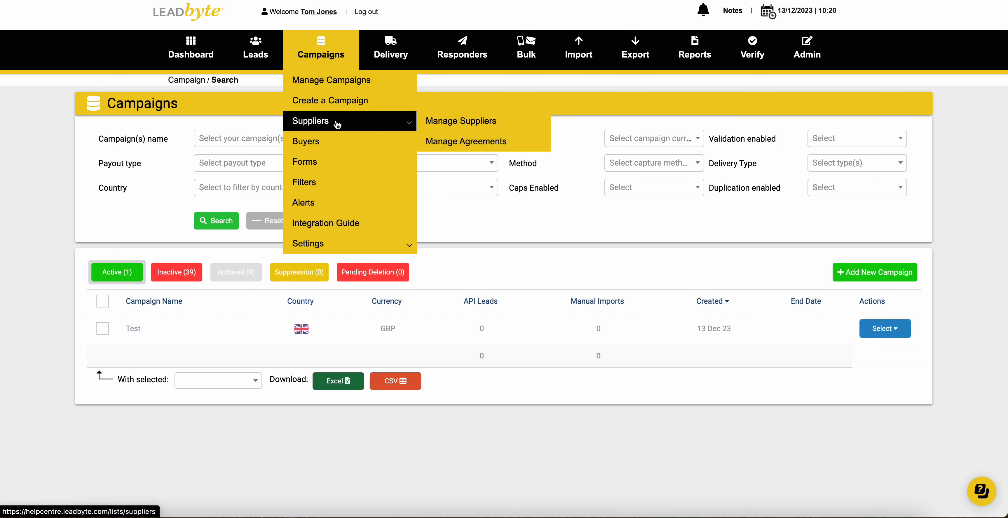
left_click(472, 130)
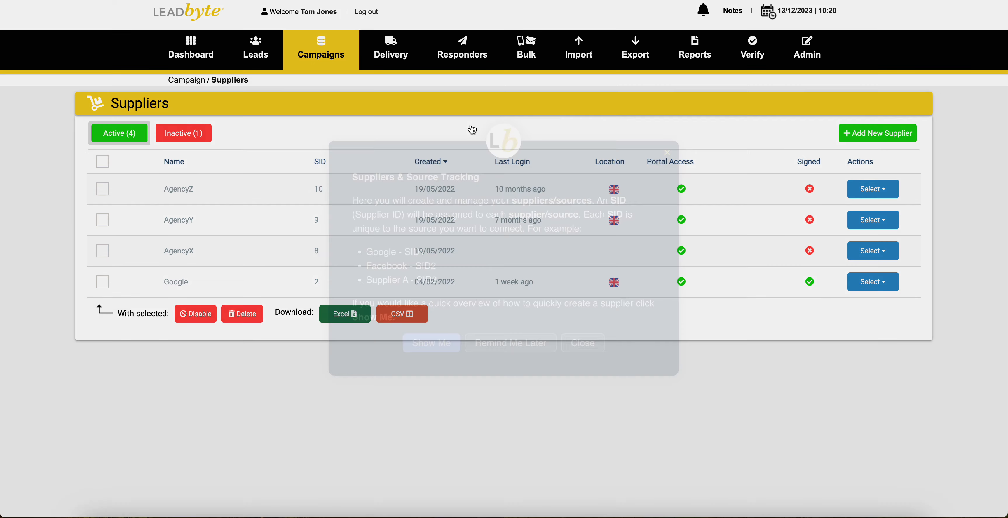
left_click(666, 152)
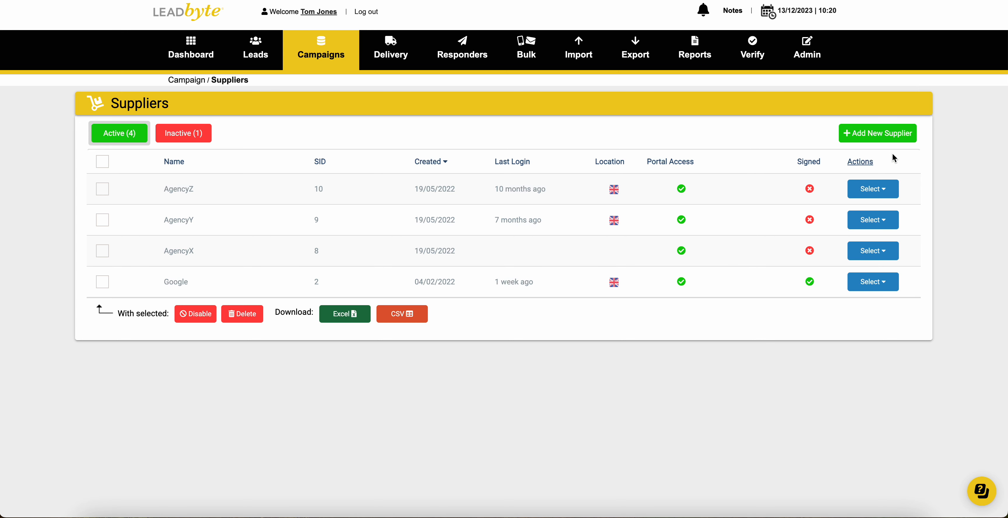
Step: Open the new supplier form in Manual - Quick mode and review its sections without filling them in
left_click(860, 133)
left_click(350, 145)
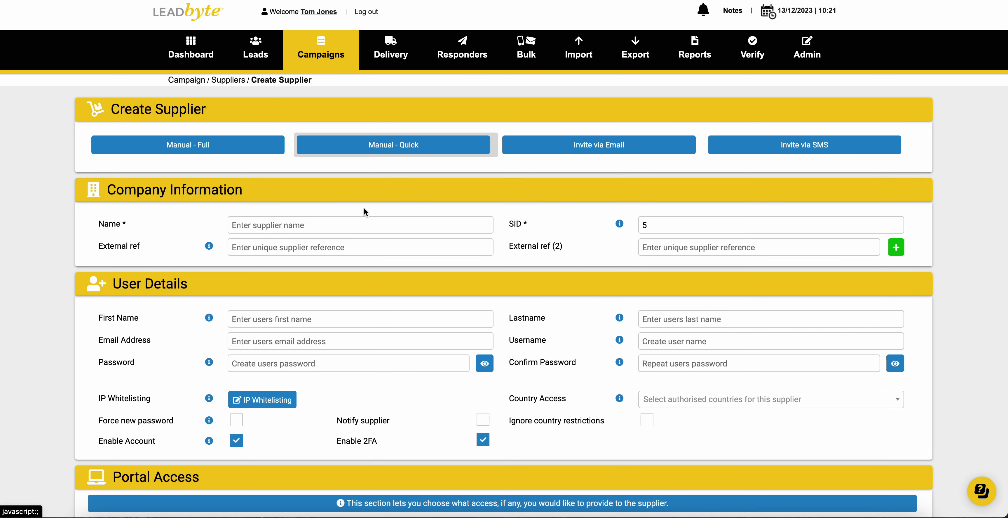
scroll(360, 241, "down", 5)
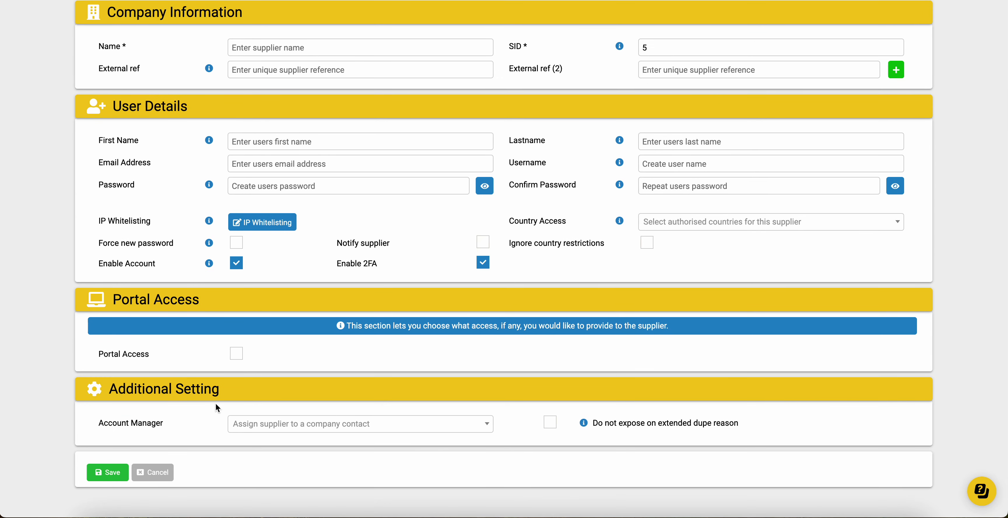
scroll(368, 322, "up", 5)
Step: Return to the supplier list and examine the SID assigned to AgencyZ
mouse_move(321, 50)
mouse_move(335, 133)
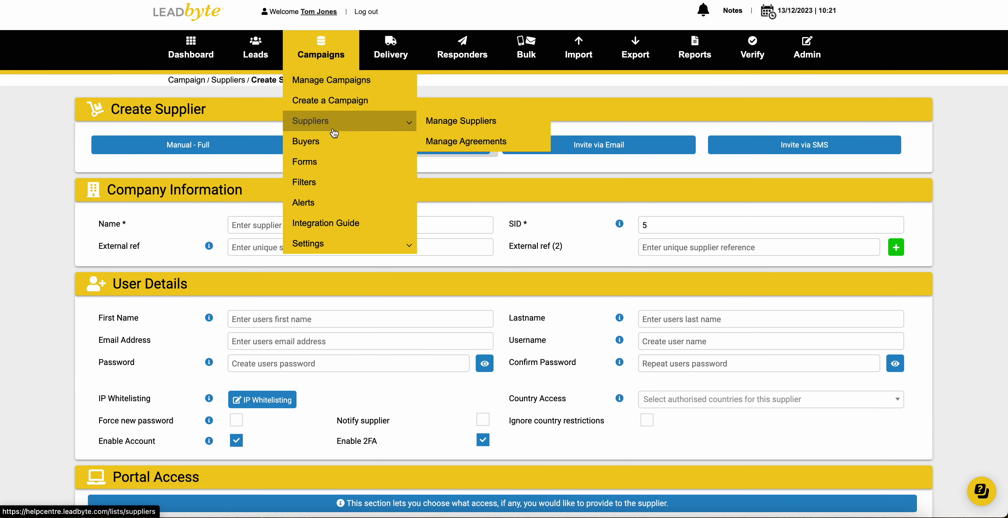
left_click(461, 120)
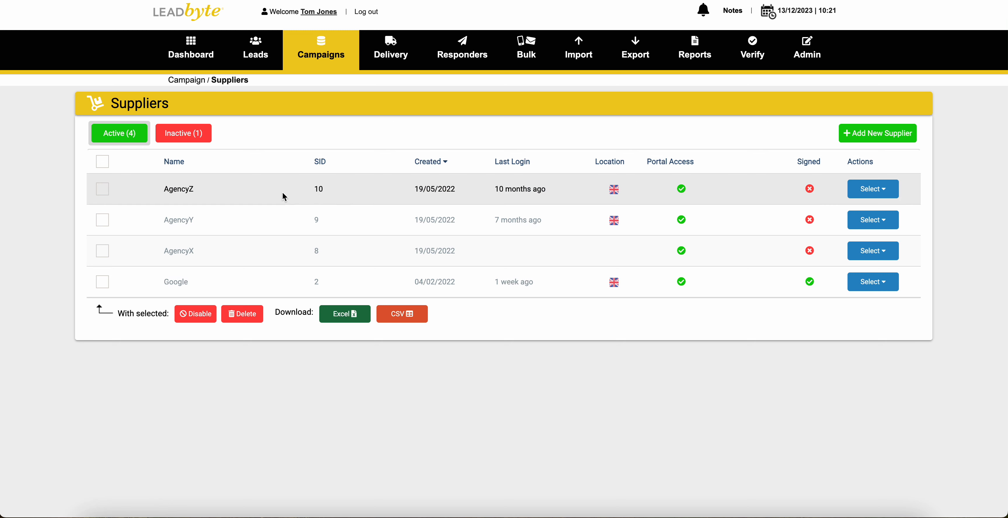
double_click(318, 190)
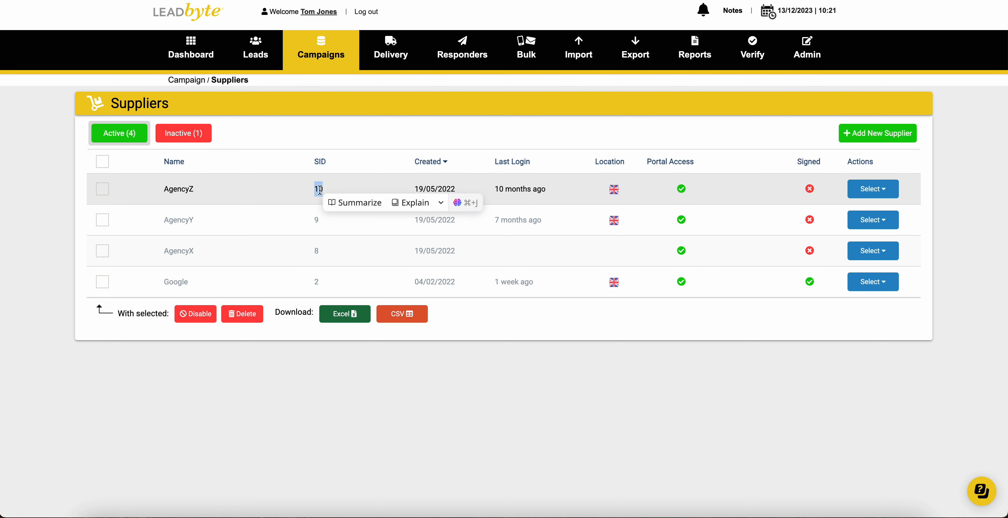
left_click(321, 142)
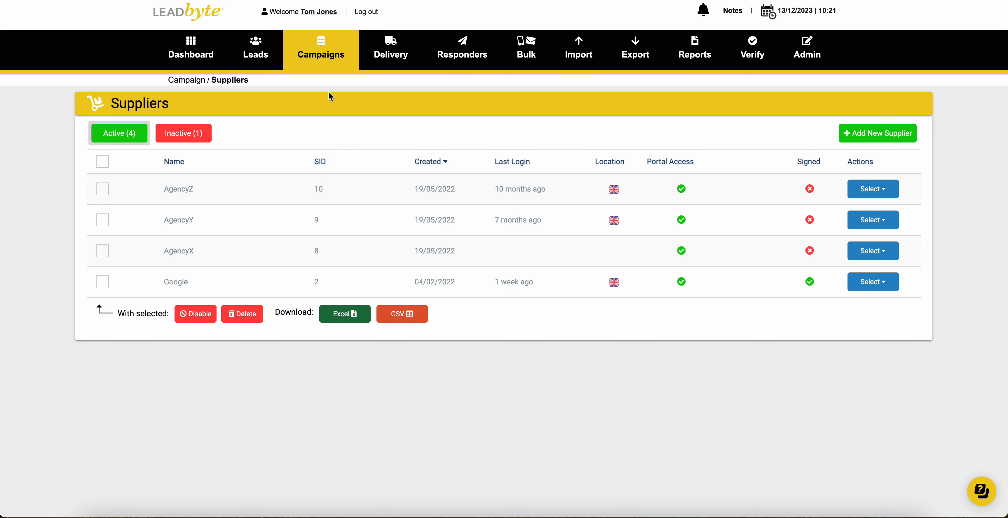
Step: Open the list of buyers and dismiss its introduction message
mouse_move(326, 48)
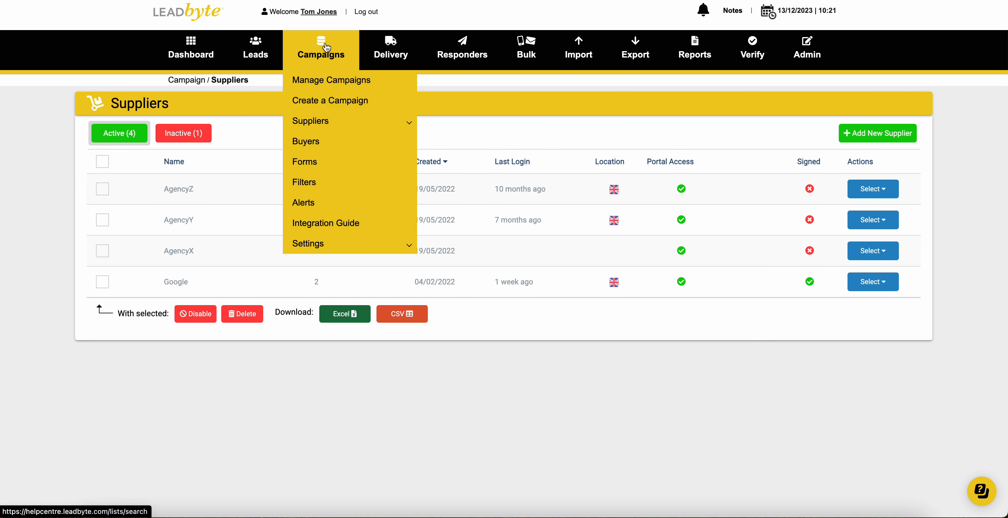
left_click(334, 140)
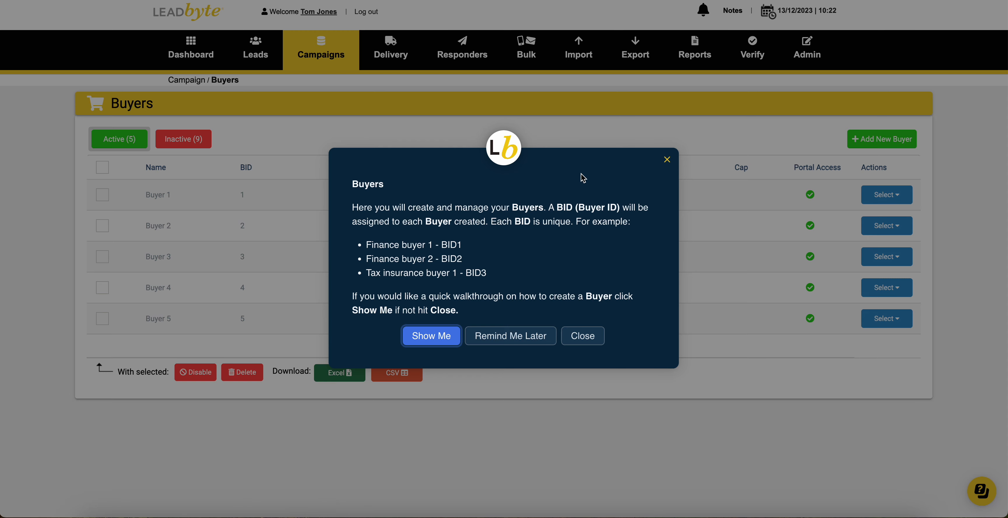
left_click(667, 159)
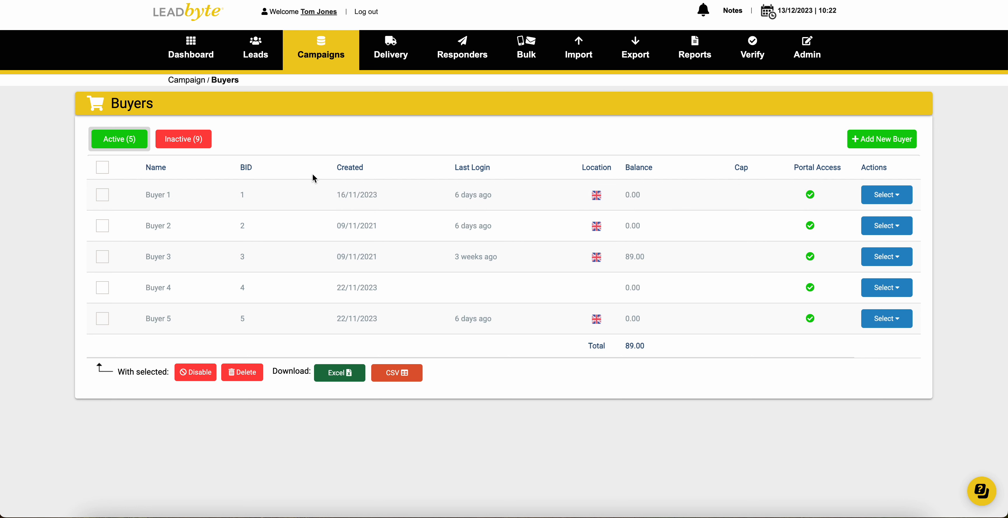
Step: Open the Integration Guide page for campaigns and dismiss its introduction message
mouse_move(395, 57)
mouse_move(324, 55)
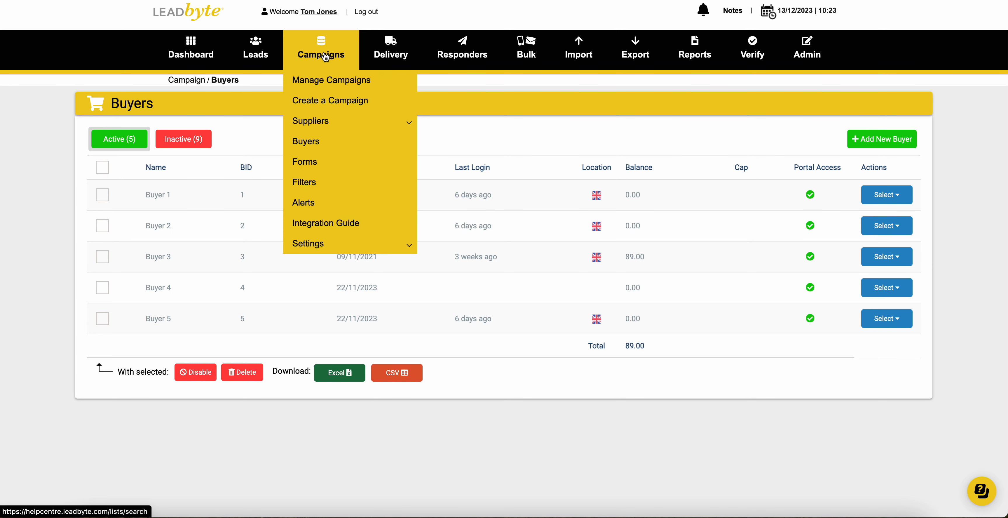
left_click(333, 230)
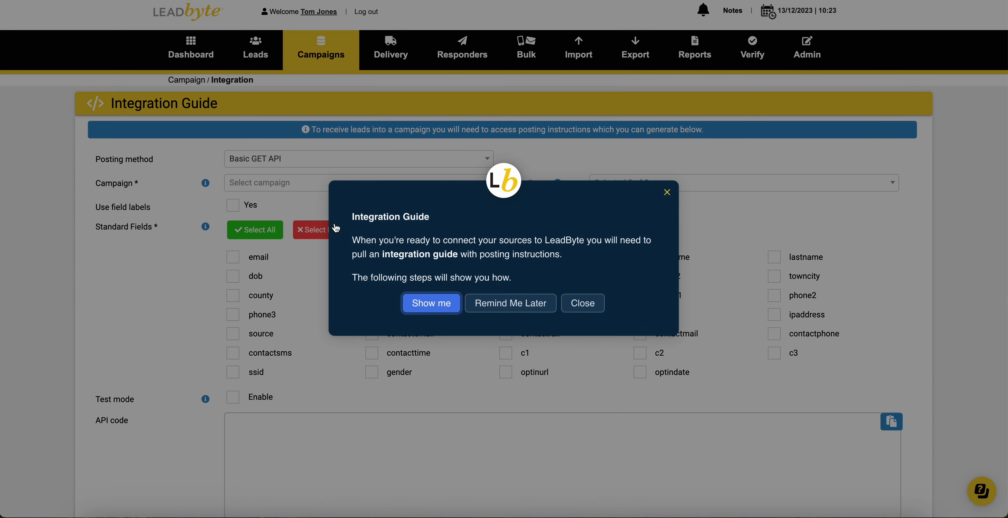
left_click(666, 192)
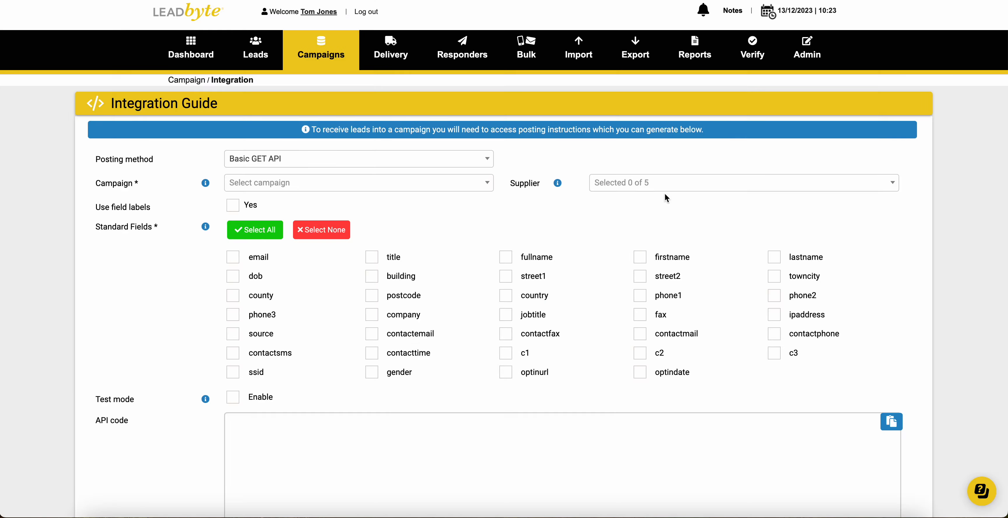
Step: Set up posting instructions with the Basic GET API method, the TEST - Test campaign and AgencyZ as supplier
left_click(296, 162)
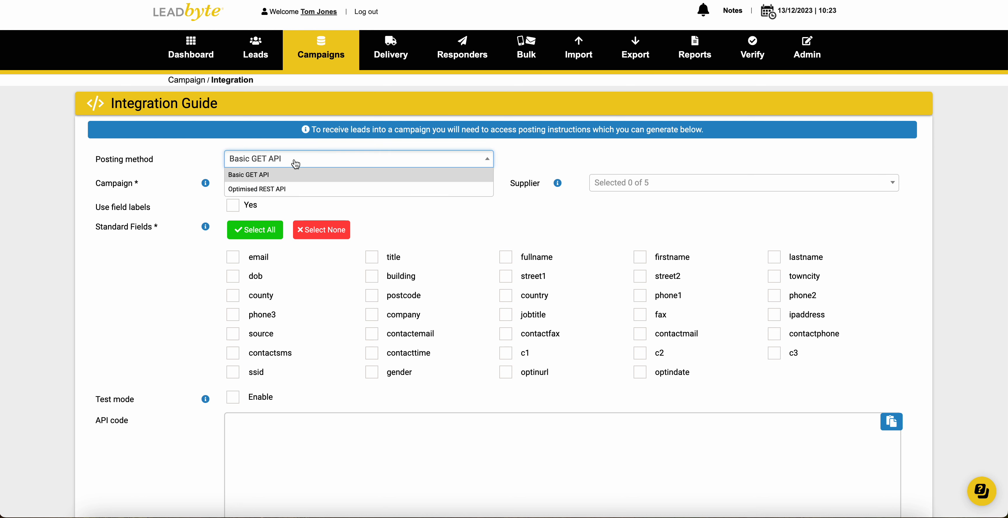
left_click(311, 172)
left_click(329, 183)
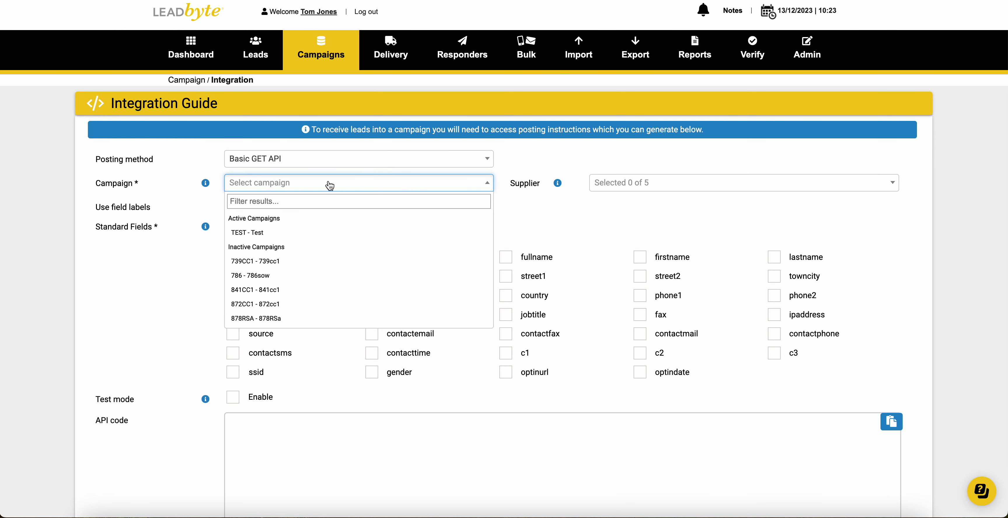
left_click(323, 232)
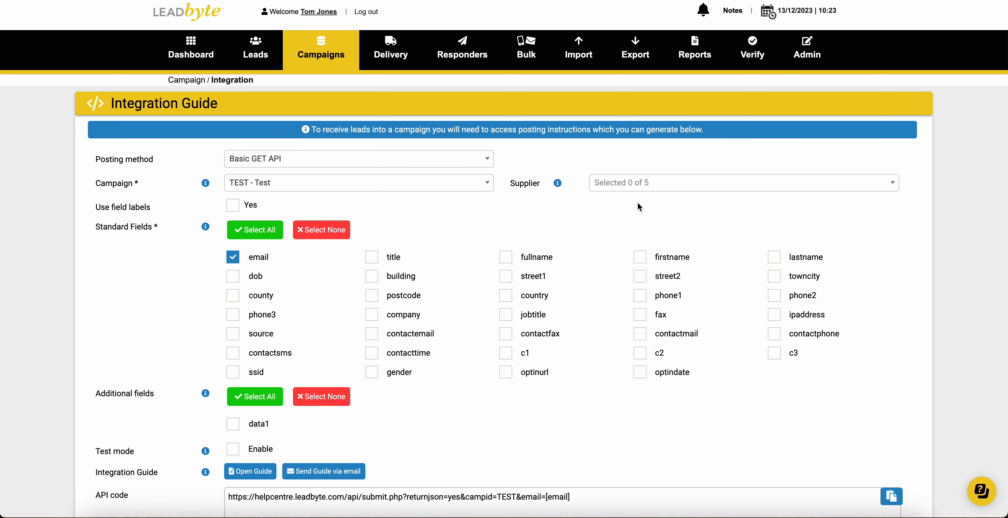
left_click(641, 183)
left_click(683, 212)
left_click(497, 214)
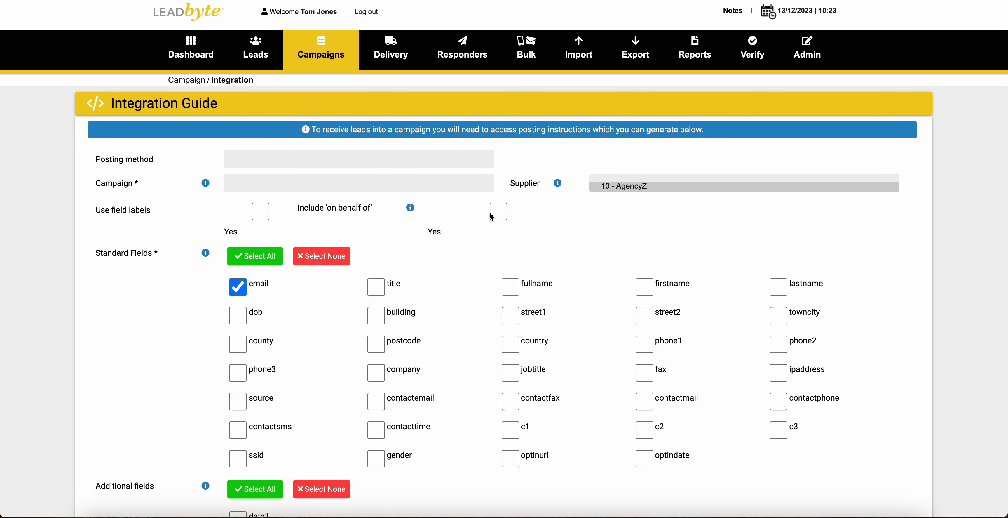
Step: Include the standard fields firstname, lastname and building plus the additional field data1 in the posting instructions
scroll(489, 212, "down", 5)
scroll(490, 210, "up", 2)
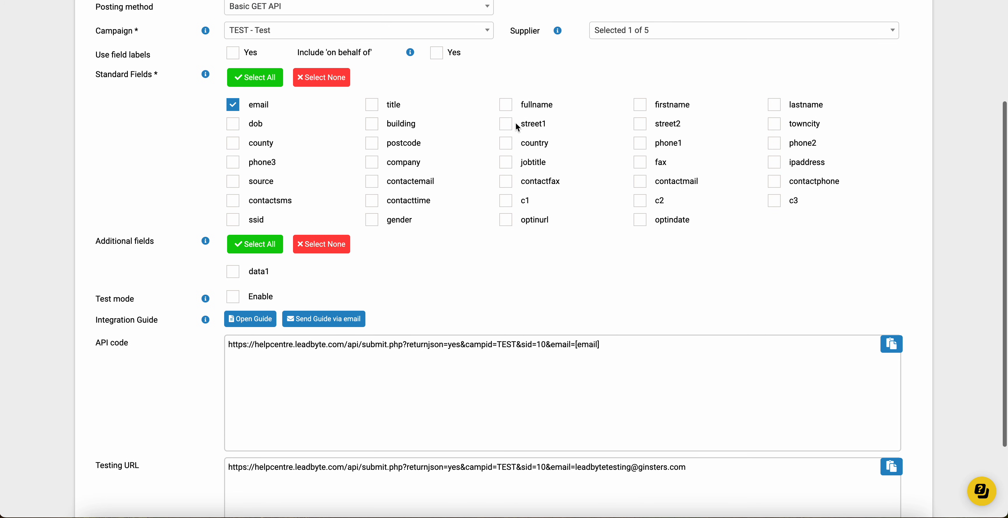
left_click(640, 105)
left_click(774, 105)
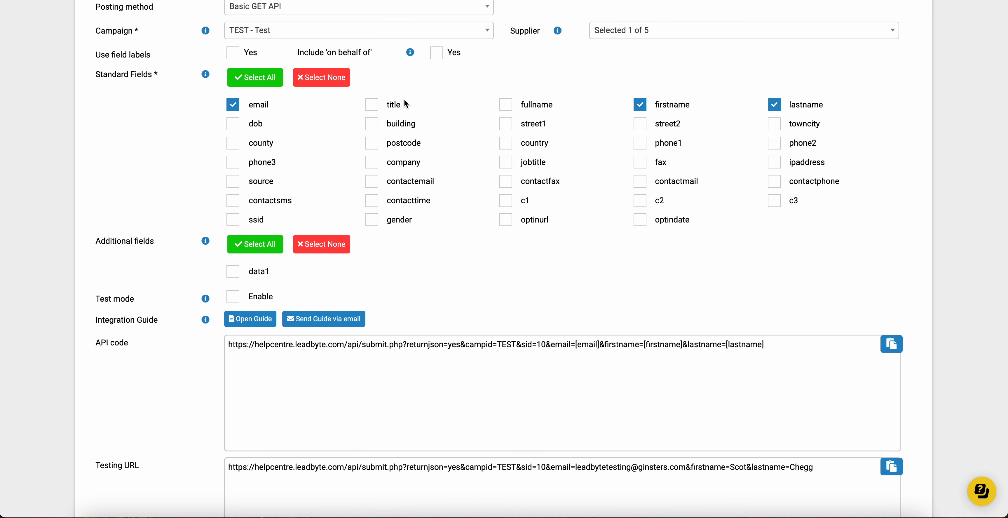
left_click(371, 124)
scroll(563, 311, "down", 3)
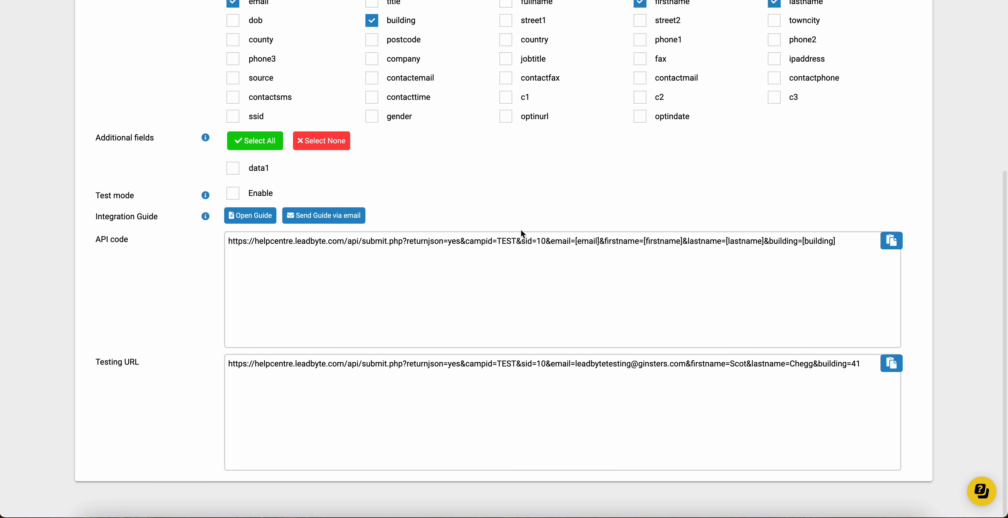
left_click(232, 167)
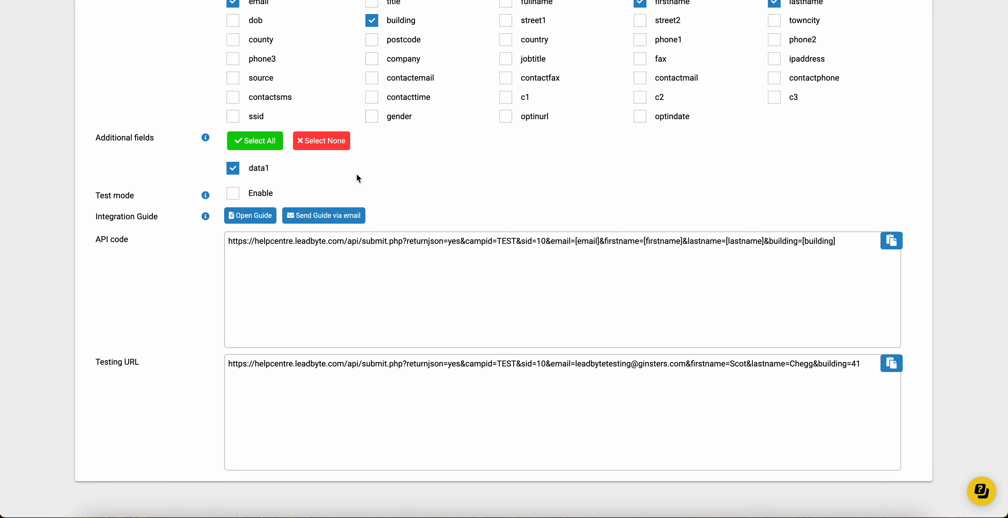
Step: View the integration guide for AgencyZ and its email draft, closing both without sending anything
left_click(245, 224)
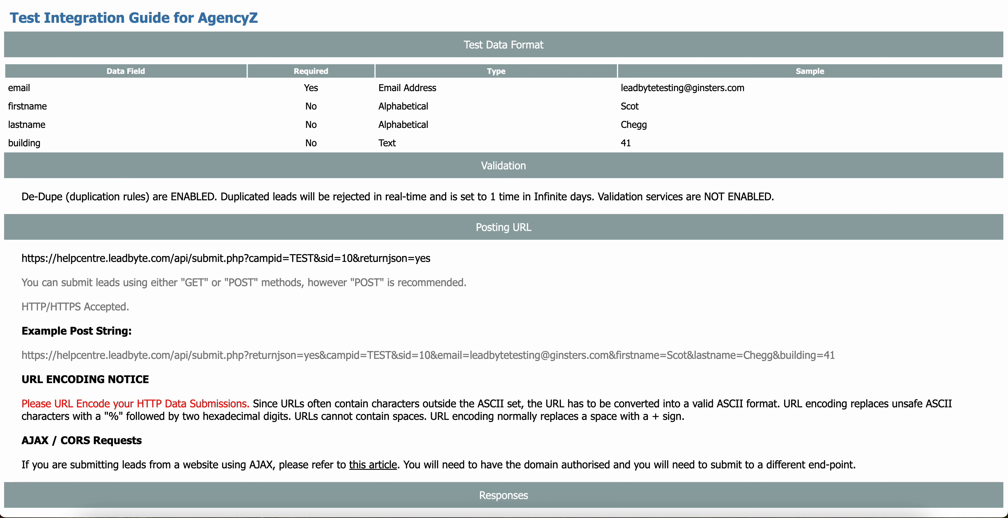
key("super+w")
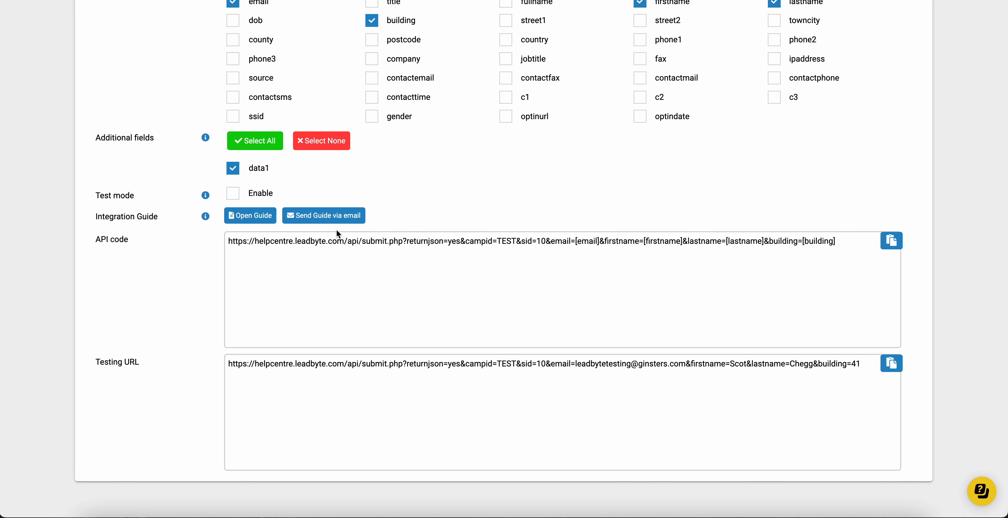
left_click(348, 222)
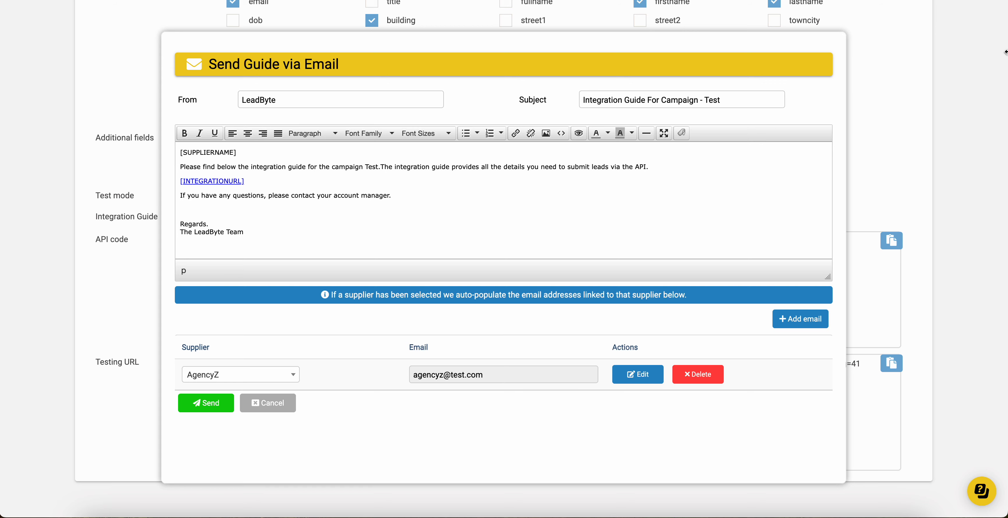
left_click(856, 123)
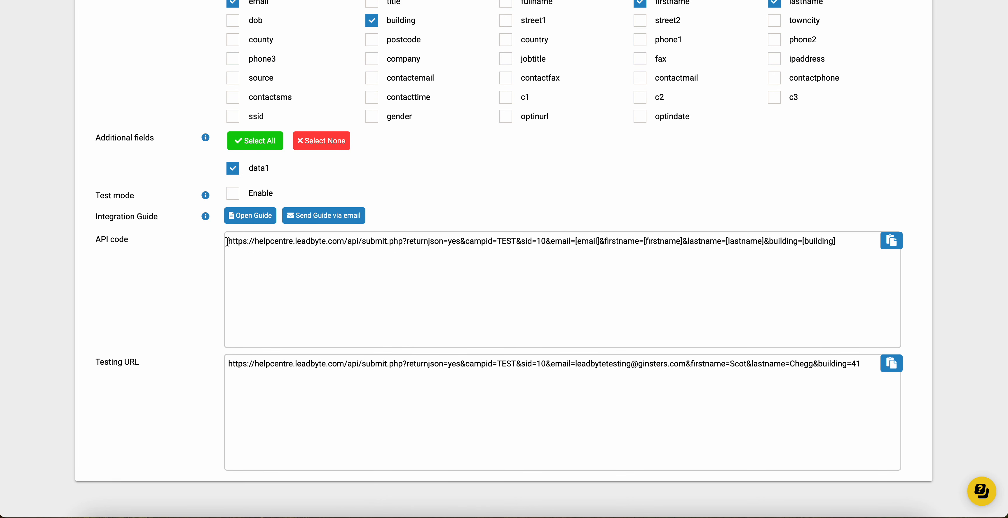
Step: Examine the generated API code and testing URL against the selected supplier and fields
left_click_drag(227, 241, 856, 239)
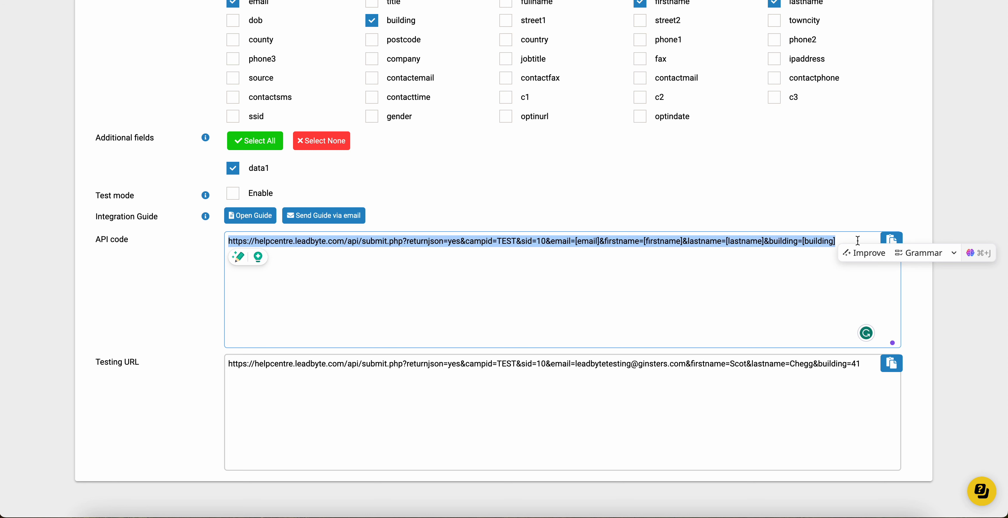
left_click(845, 230)
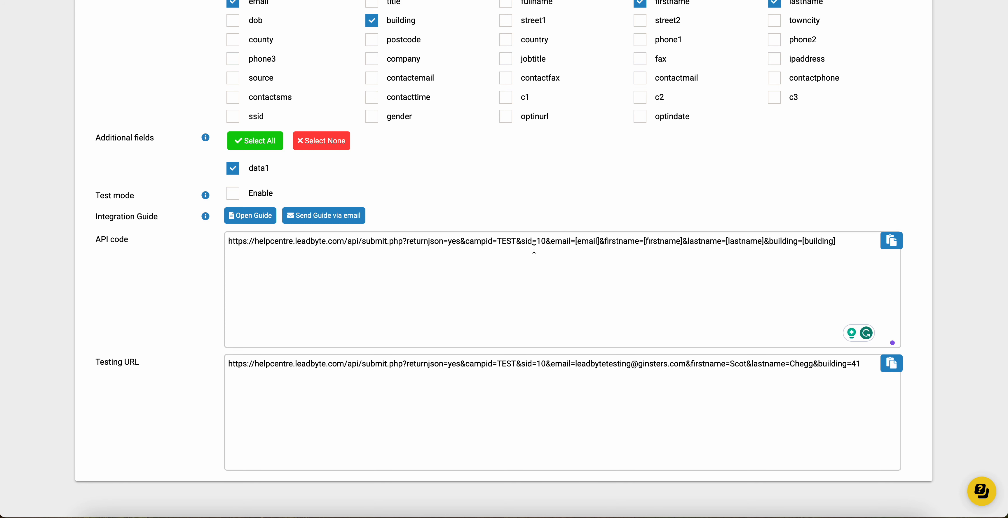
scroll(547, 249, "up", 7)
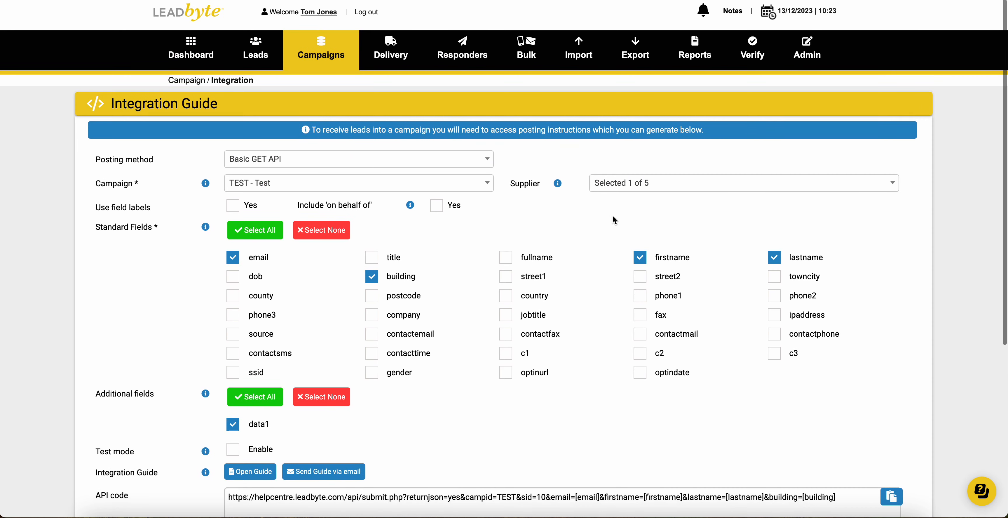
left_click(630, 184)
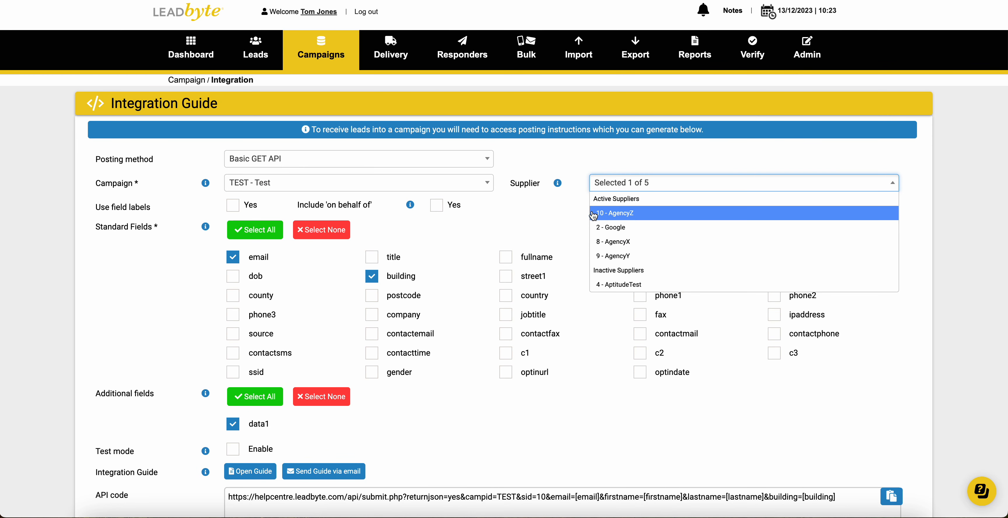
left_click(558, 213)
scroll(558, 213, "down", 6)
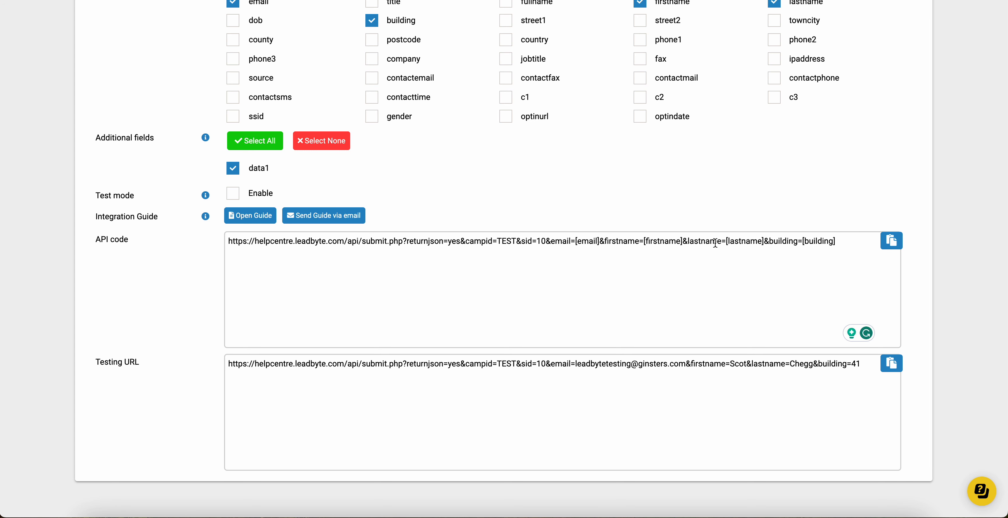
scroll(592, 243, "up", 6)
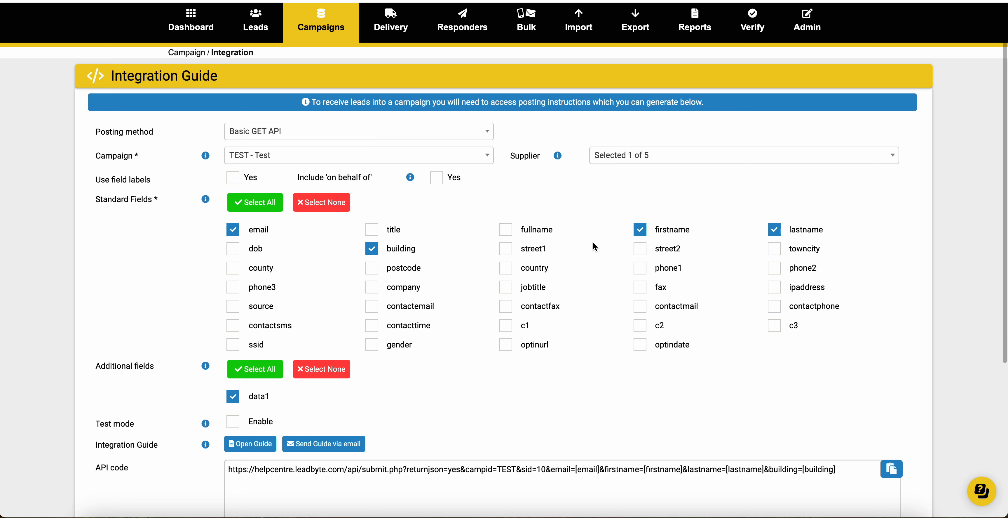
scroll(594, 245, "down", 5)
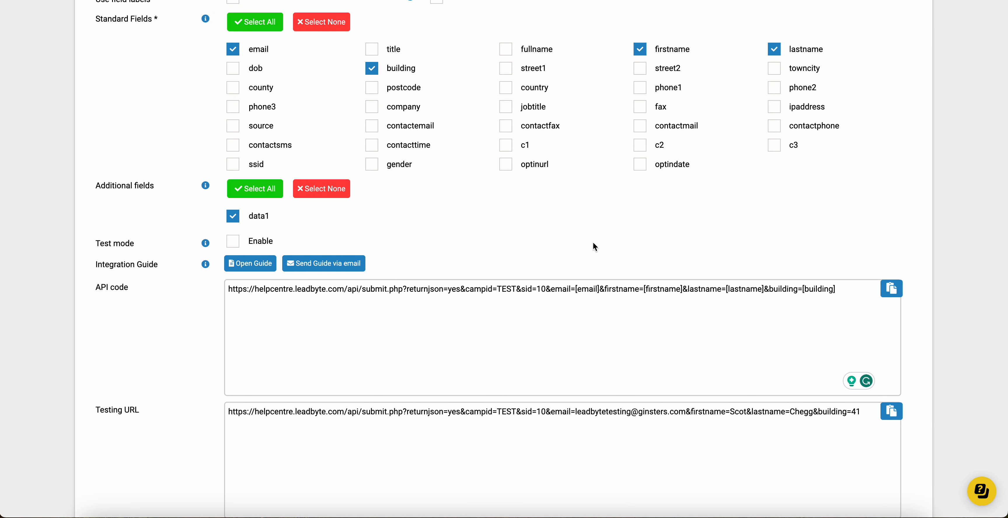
scroll(592, 243, "up", 6)
Step: Change the posting method to Optimised REST API
left_click(309, 158)
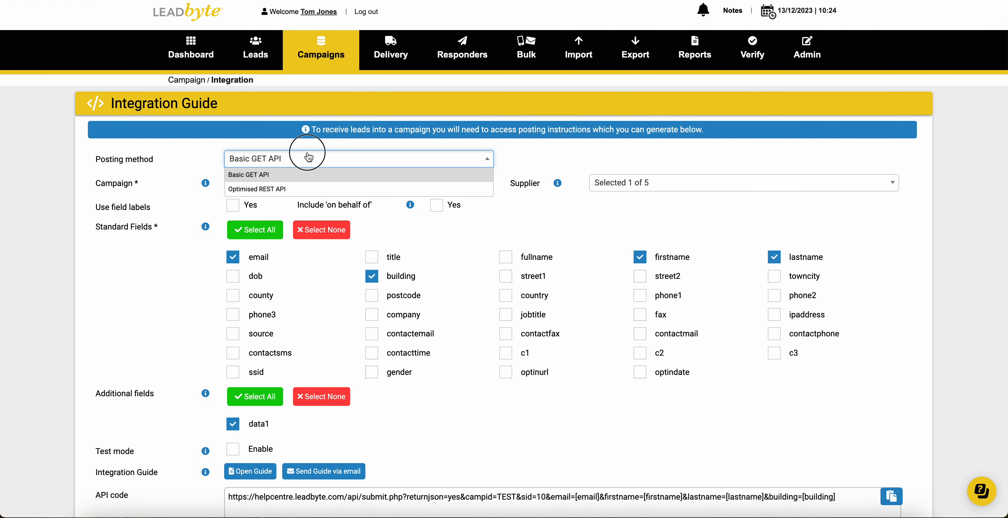
left_click(317, 190)
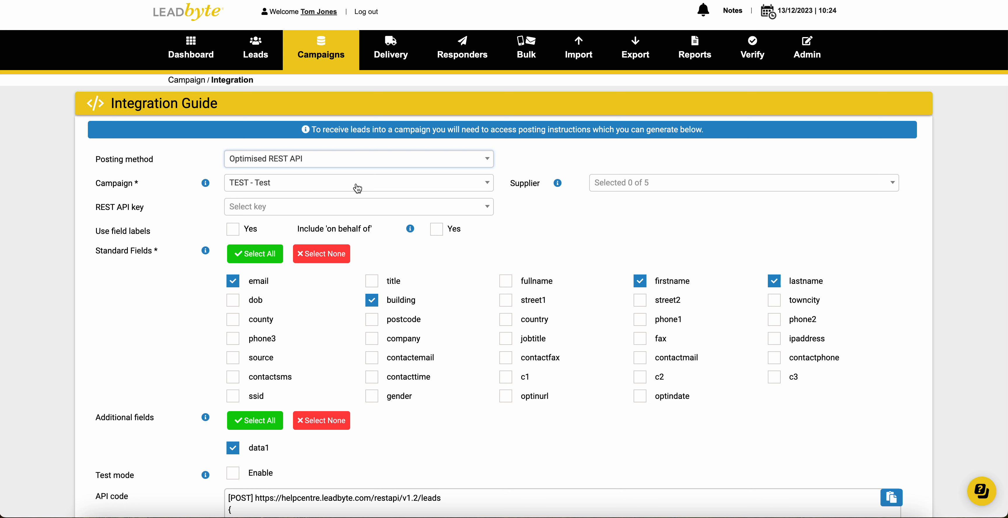
left_click(674, 228)
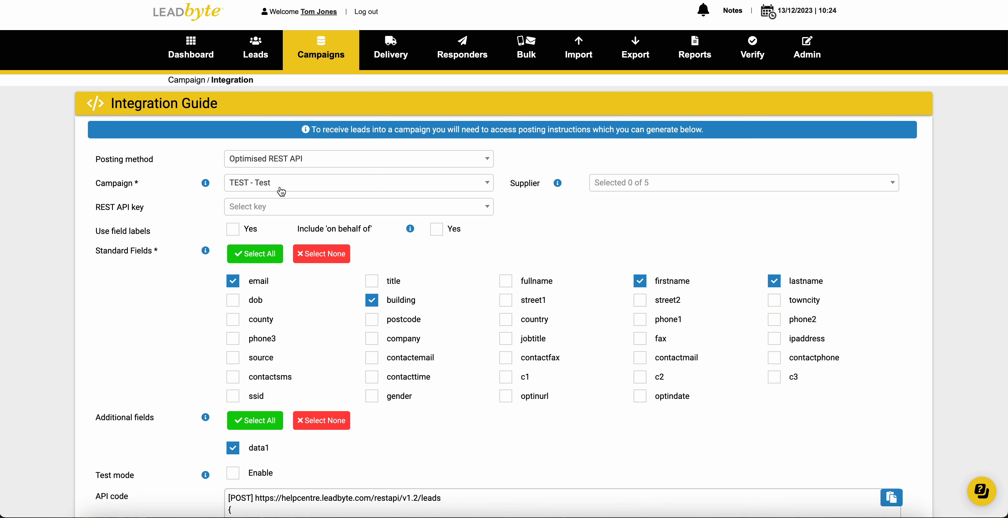
Step: Try AgencyZ and Google as suppliers for the REST API instructions, and clear the supplier selection again
left_click(666, 186)
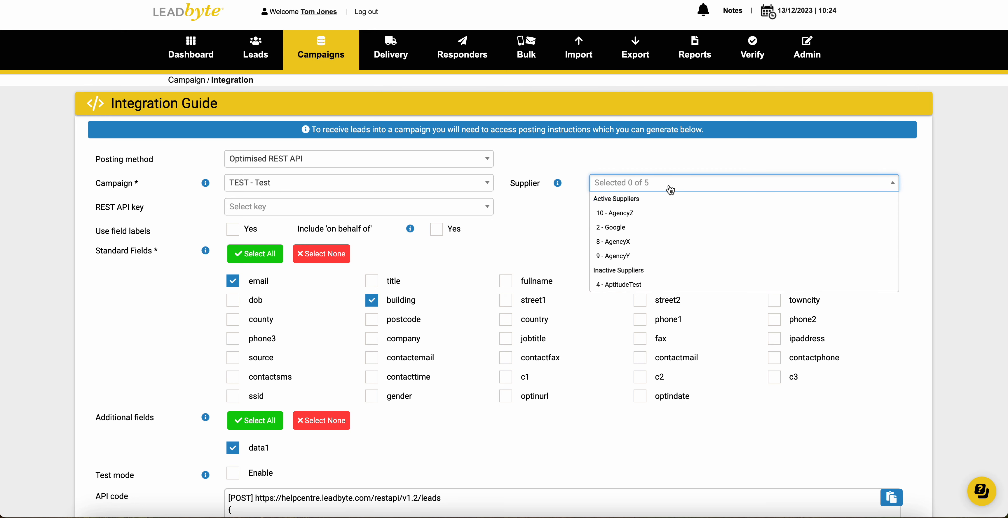
left_click(674, 212)
left_click(533, 216)
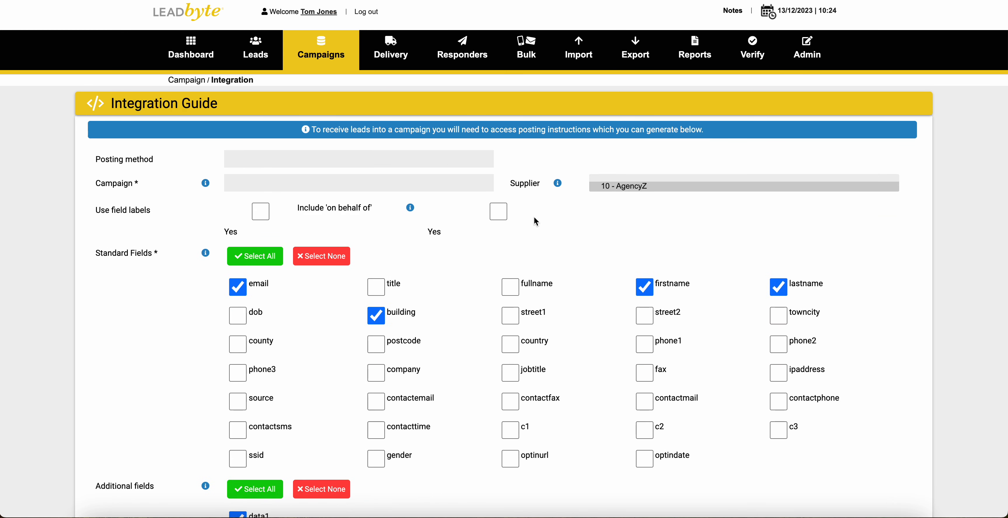
left_click(652, 193)
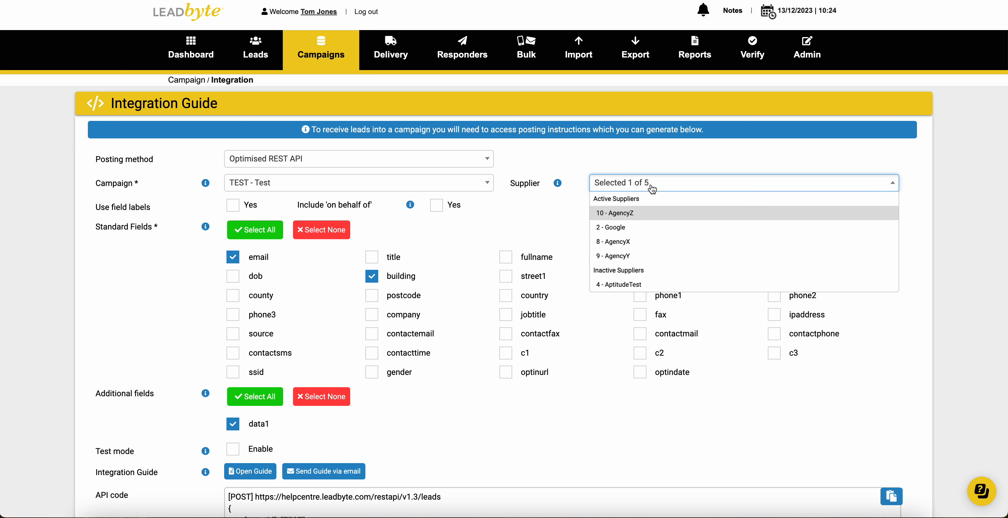
left_click(681, 229)
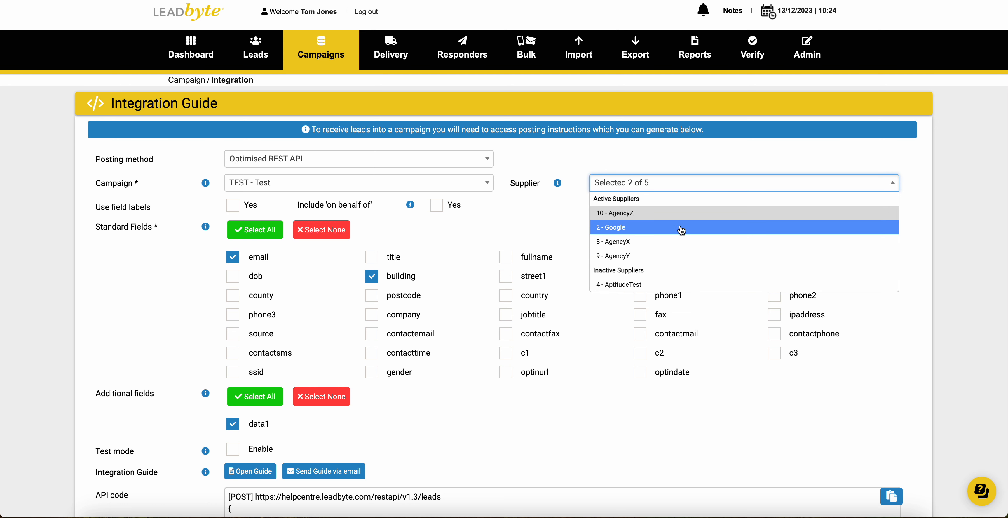
left_click(679, 213)
left_click(554, 207)
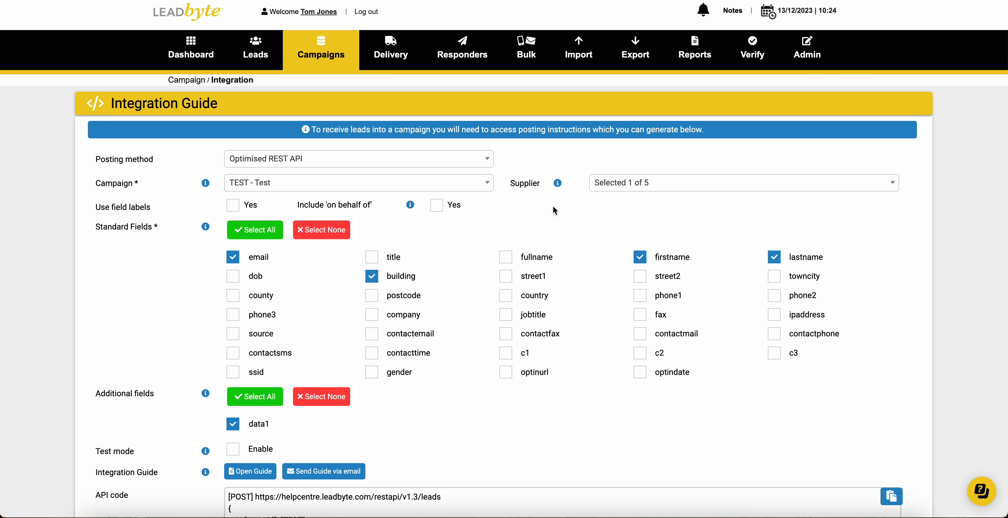
left_click(643, 181)
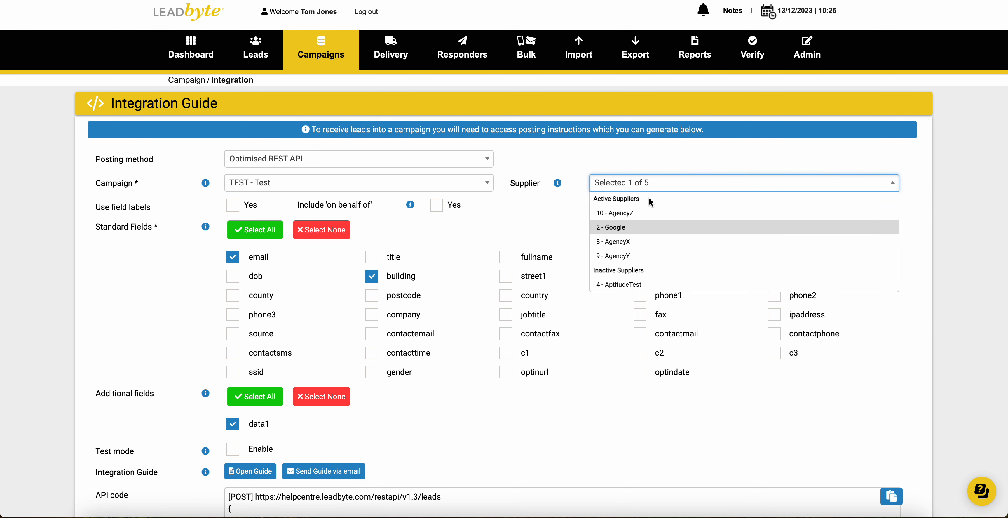
left_click(616, 226)
left_click(542, 209)
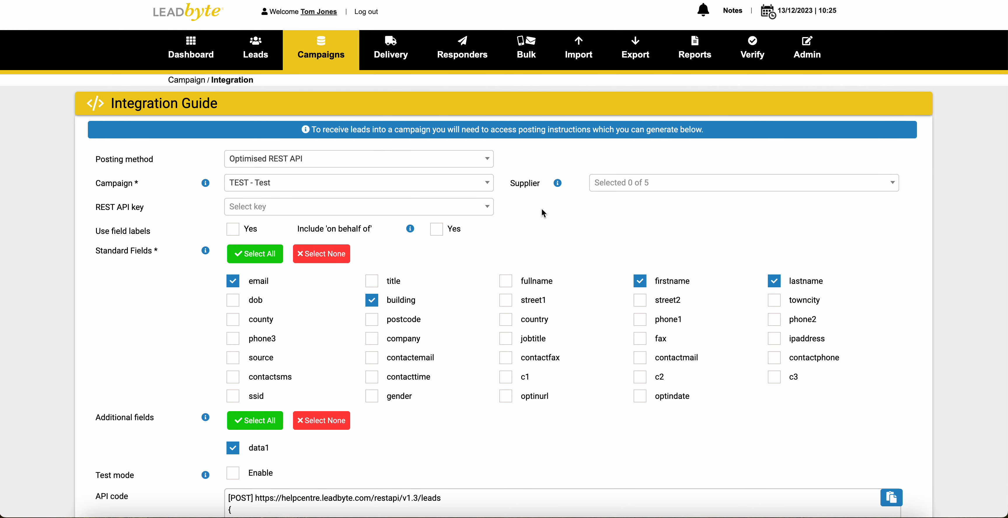
Step: Look through the available REST API keys and the Tech Hub admin options
left_click(288, 206)
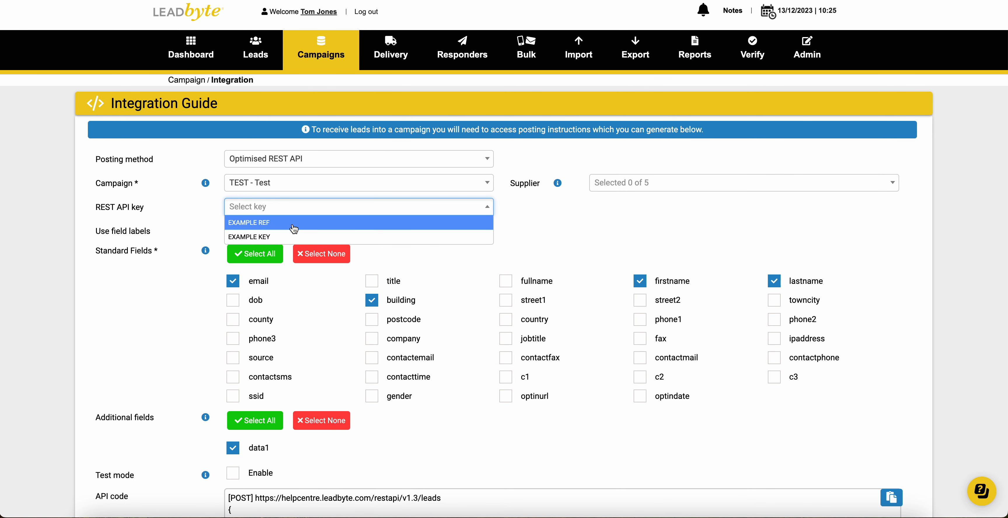
left_click(611, 234)
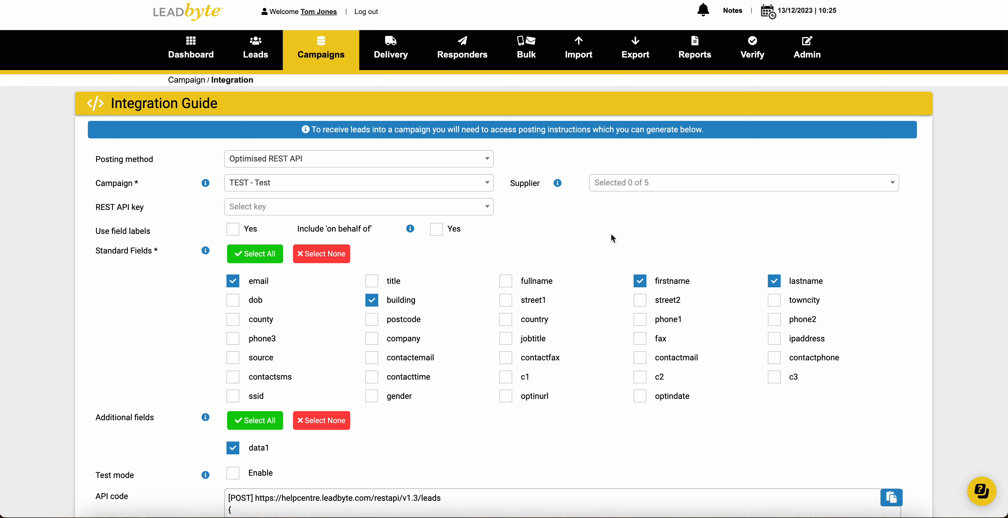
mouse_move(807, 49)
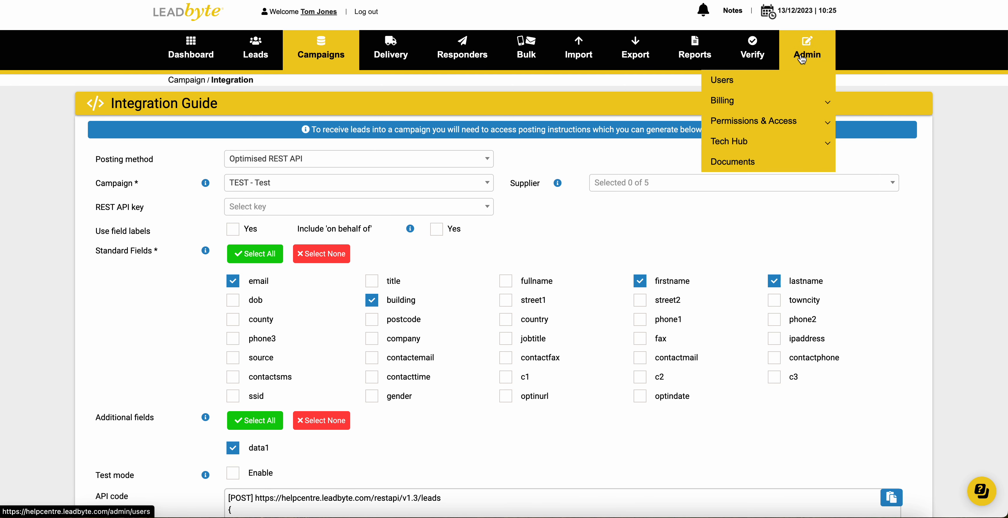
mouse_move(767, 141)
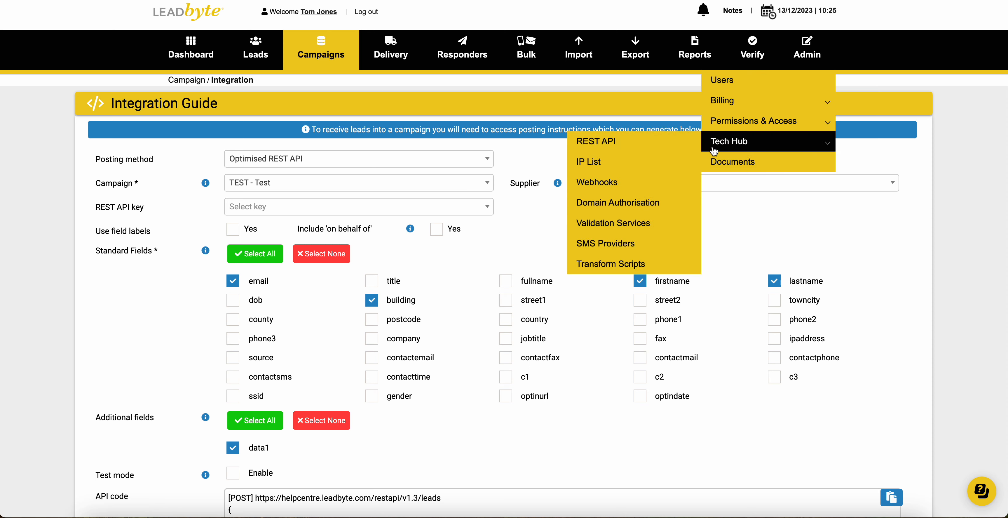
Step: Choose EXAMPLE REF as the REST API key and open the Test campaign's integration guide
scroll(510, 238, "down", 5)
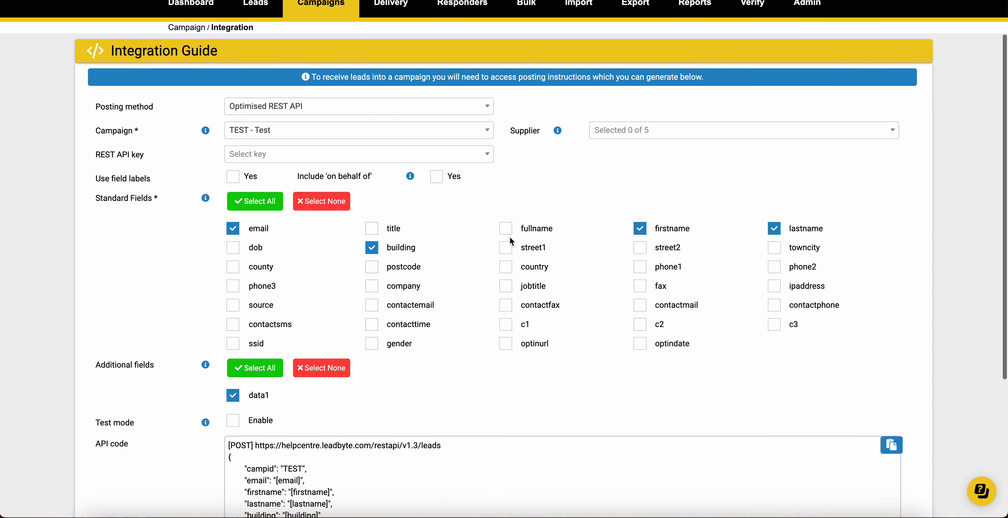
scroll(509, 237, "down", 2)
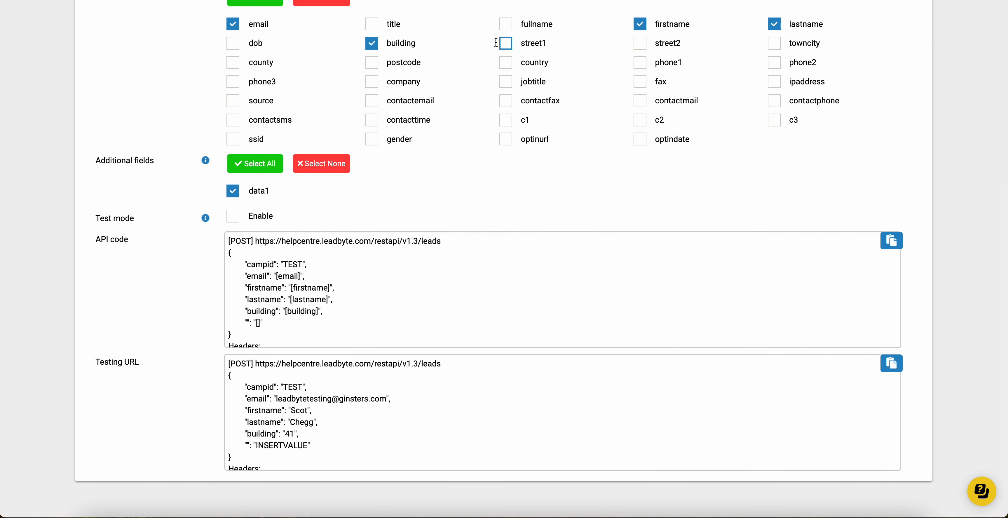
scroll(280, 267, "down", 1)
scroll(279, 267, "up", 1)
scroll(422, 271, "up", 5)
left_click(305, 141)
left_click(299, 156)
scroll(559, 330, "down", 6)
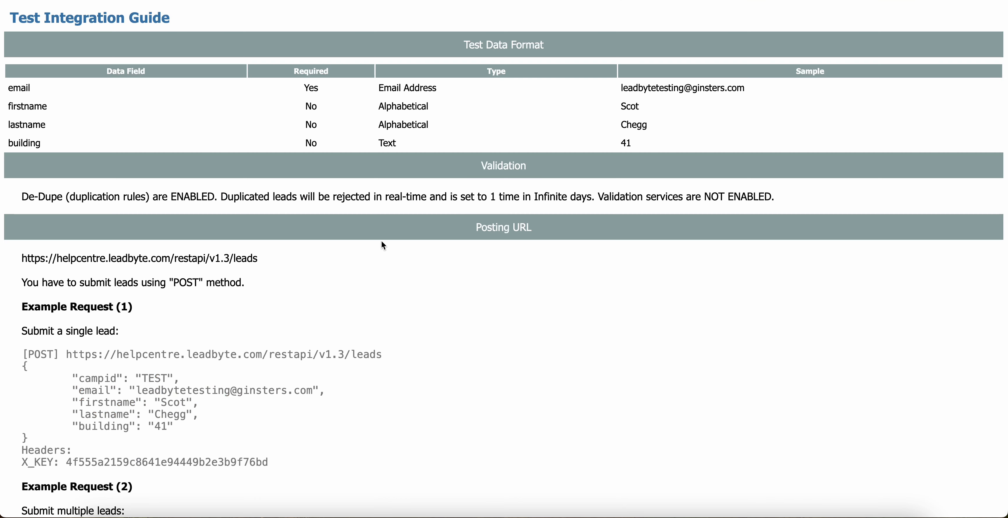
Step: Examine the guide's data format, validation rules, posting URL, example requests and key header, and close the guide
scroll(383, 245, "down", 5)
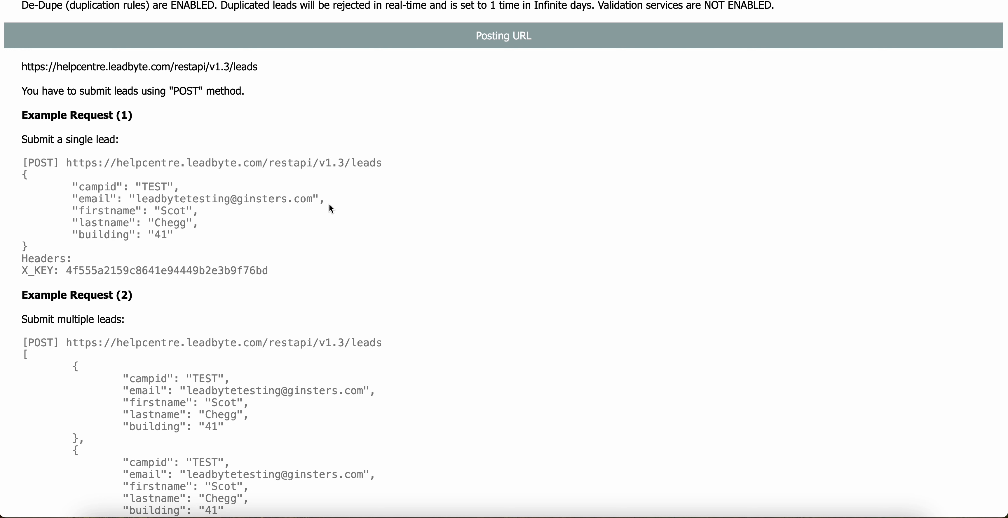
left_click_drag(258, 68, 59, 67)
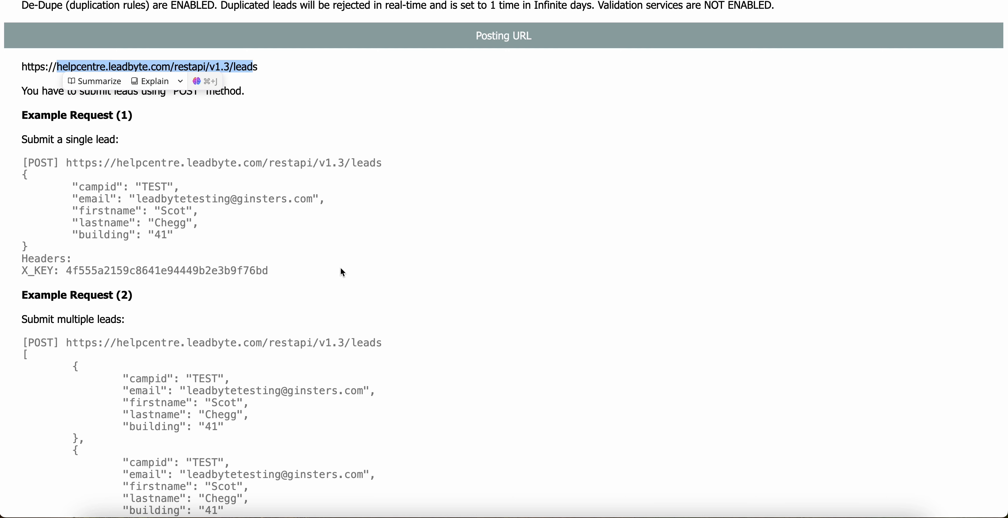
scroll(340, 267, "down", 1)
left_click_drag(223, 242, 18, 232)
left_click(396, 234)
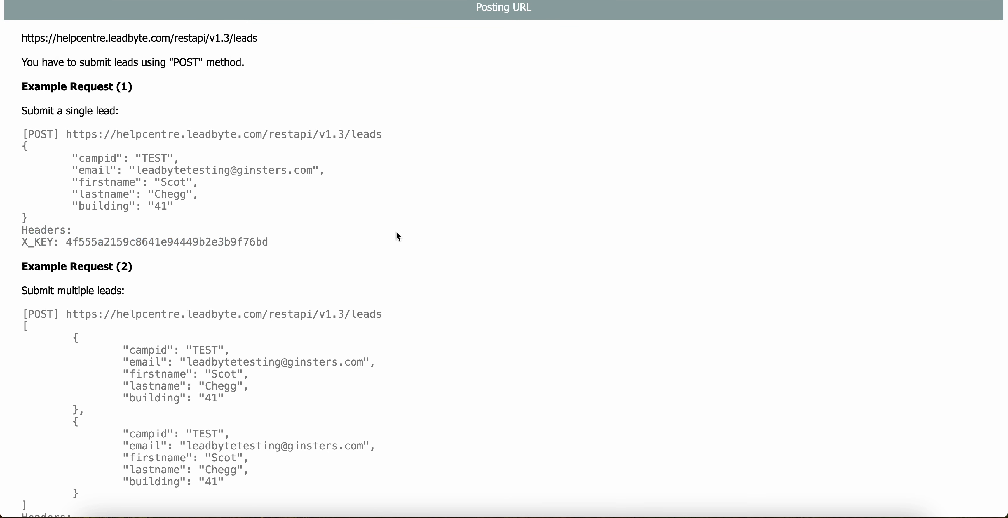
scroll(396, 236, "up", 5)
scroll(396, 236, "down", 4)
scroll(396, 236, "up", 6)
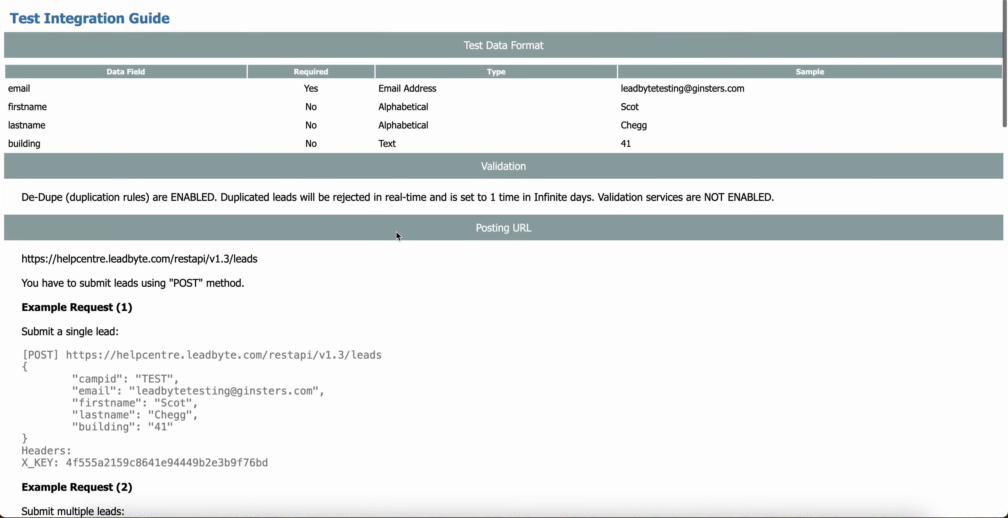
left_click(210, 1)
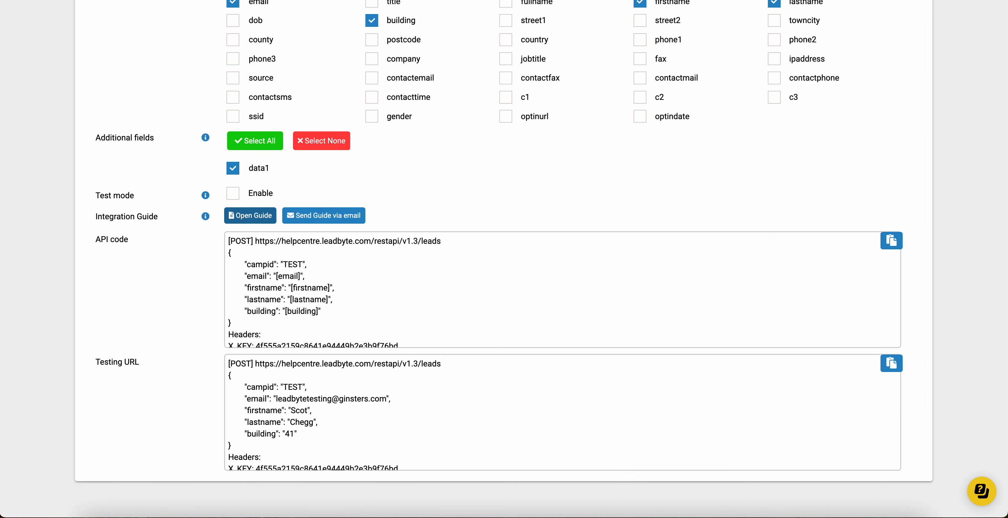
scroll(537, 181, "up", 7)
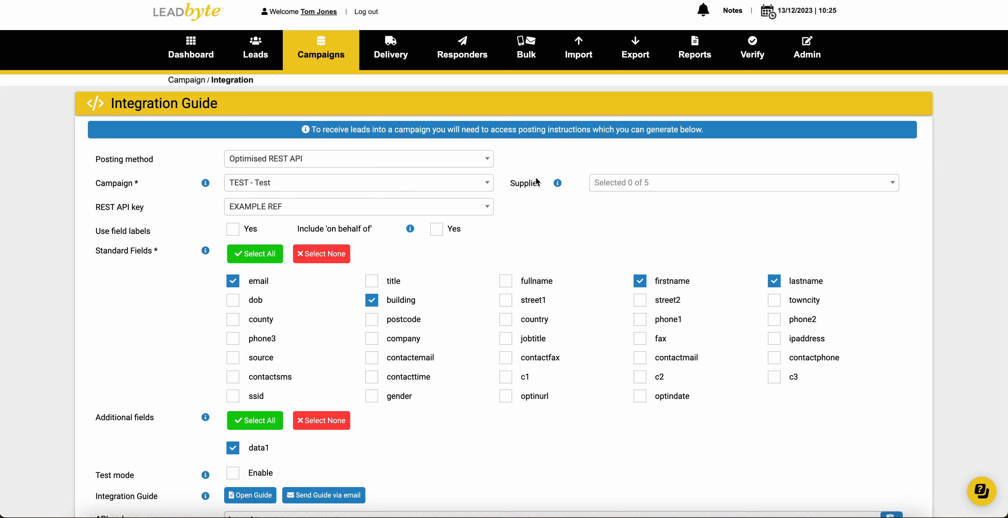
Step: Start creating a new campaign delivery, dismissing the introductory messages
mouse_move(392, 50)
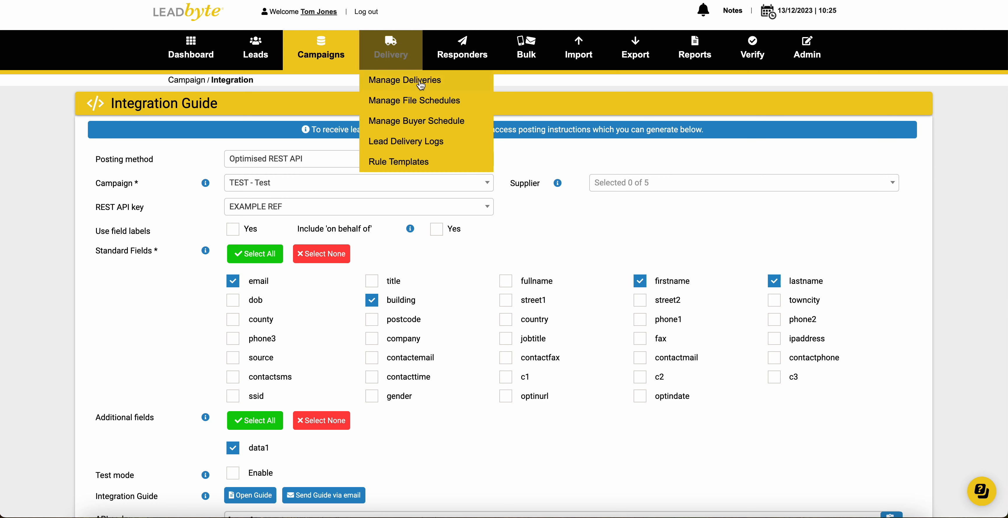
left_click(407, 80)
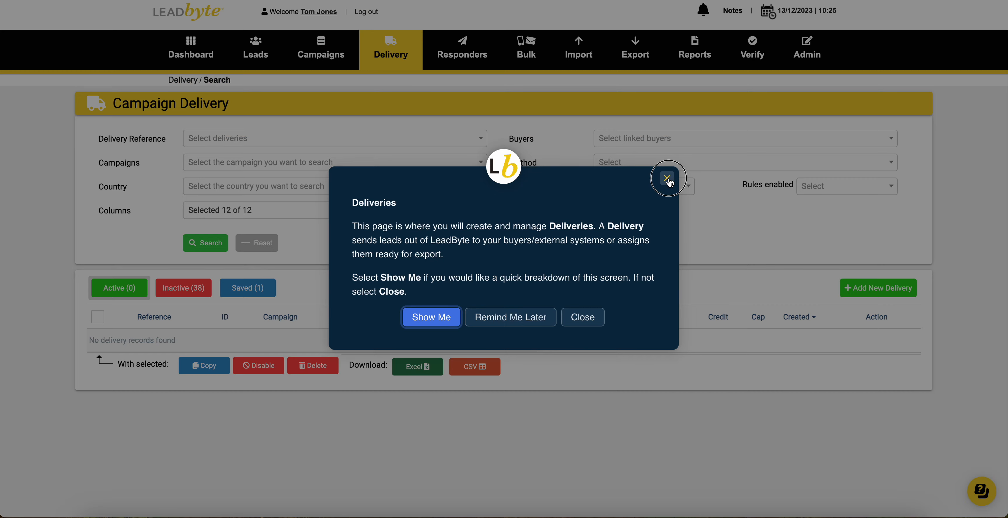
left_click(668, 179)
left_click(880, 289)
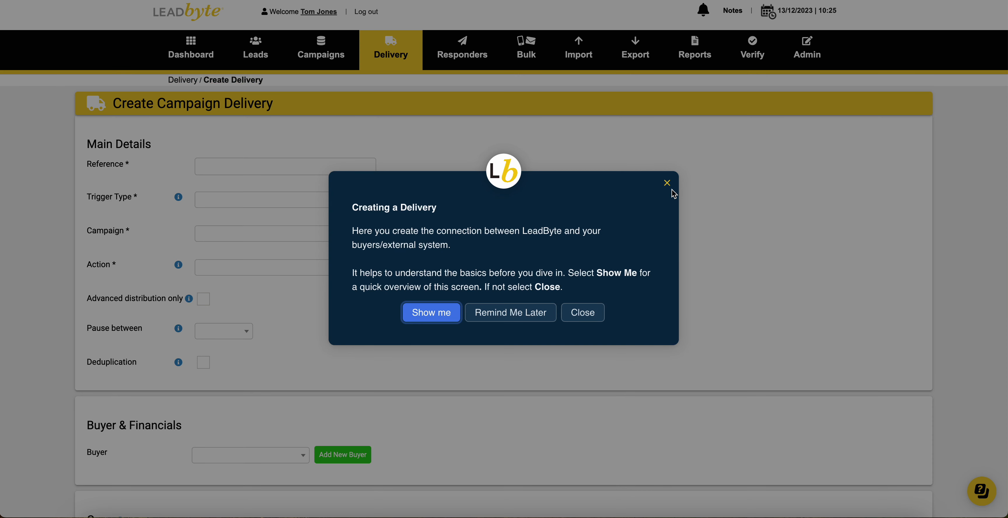
left_click(668, 179)
Step: Set the delivery's reference to Test and its trigger type to When lead arrives (automatic)
left_click(222, 164)
type("Test")
left_click(225, 201)
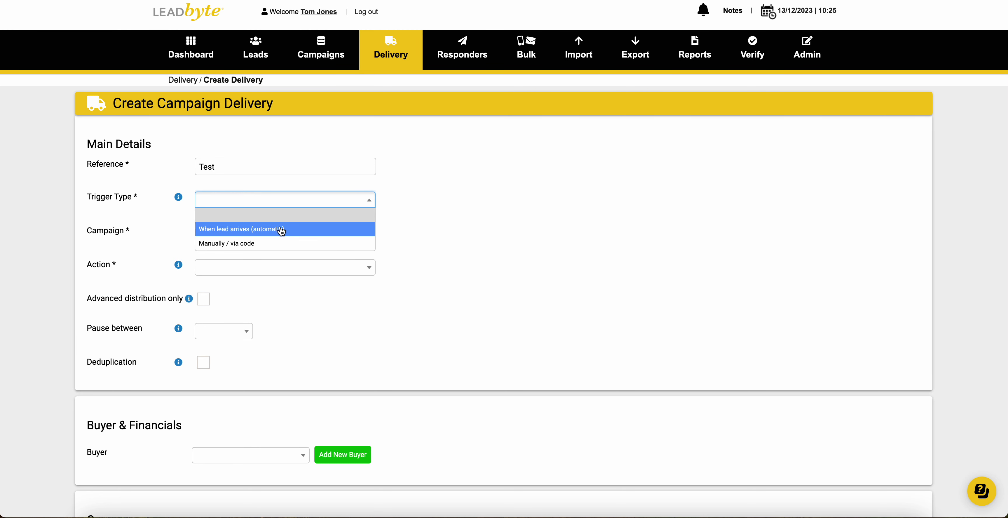
left_click(351, 230)
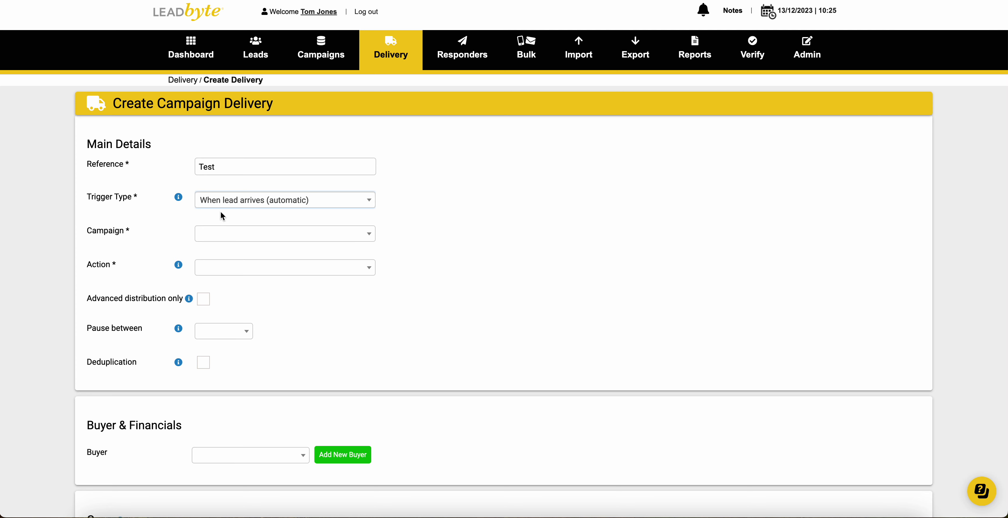
Step: Assign the delivery to the campaign 739CC1 - 739cc1
scroll(443, 243, "down", 2)
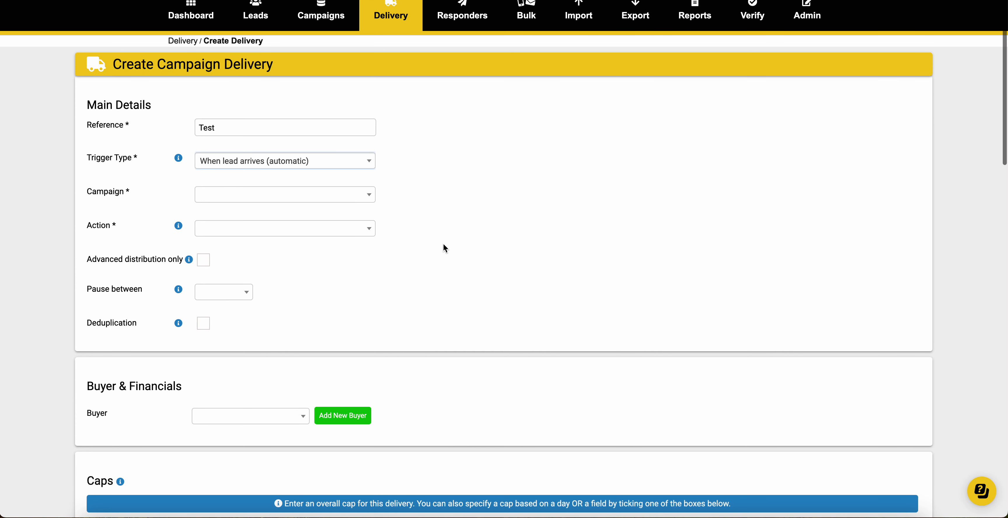
left_click(294, 194)
left_click(297, 260)
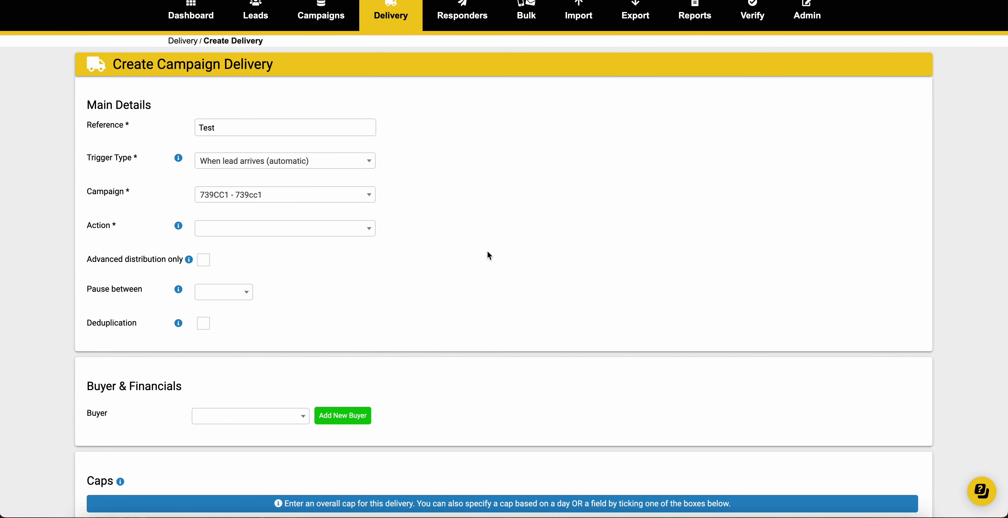
Step: Set the delivery action to Direct Post with Generic Form Post as the remote system
scroll(488, 251, "down", 3)
left_click(273, 142)
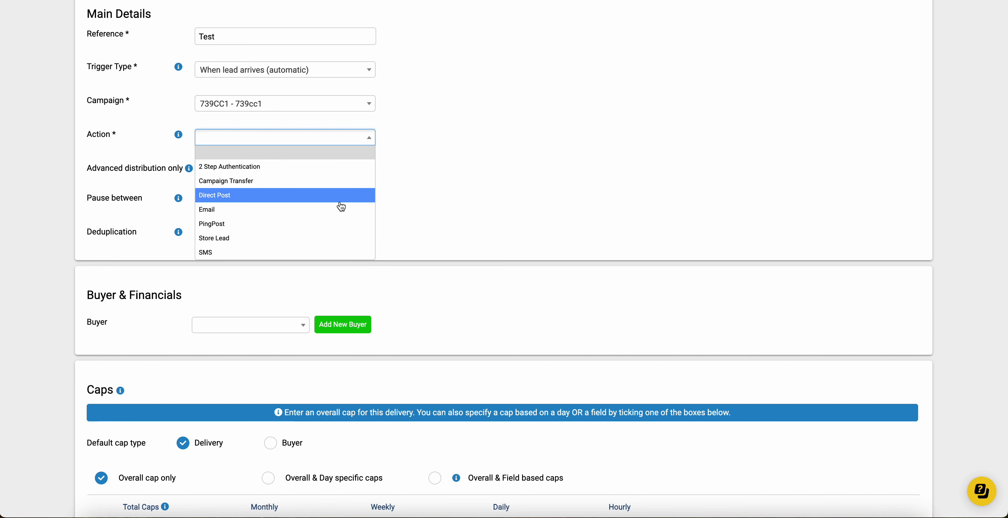
left_click(249, 199)
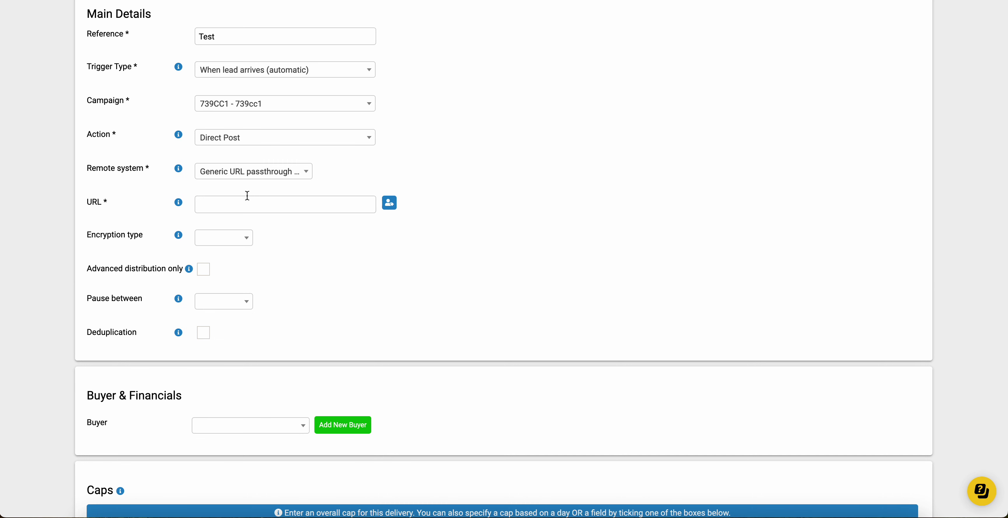
left_click(247, 172)
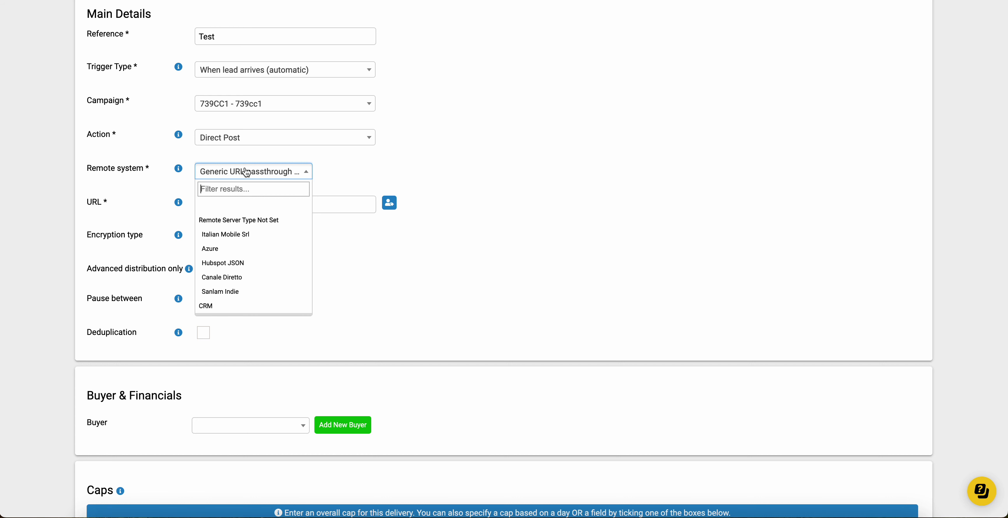
type("pos")
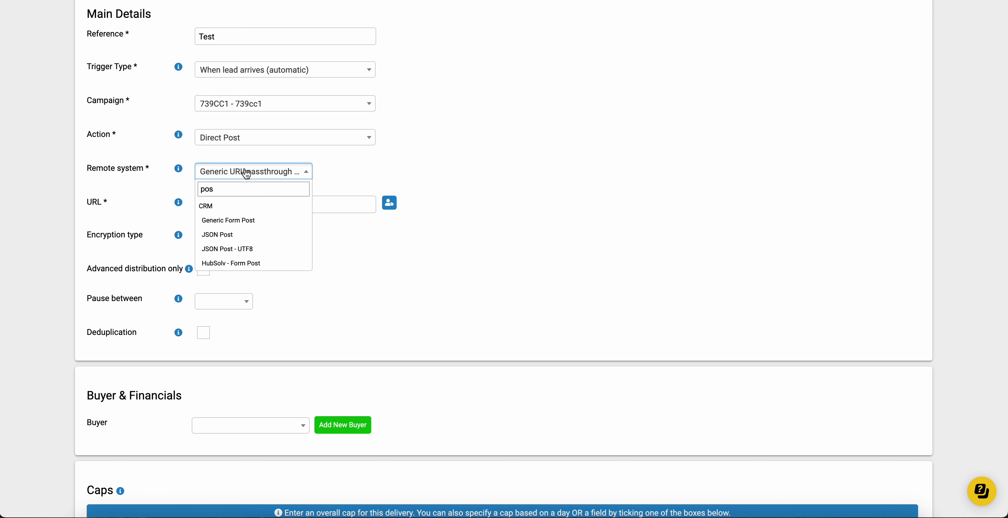
left_click(269, 224)
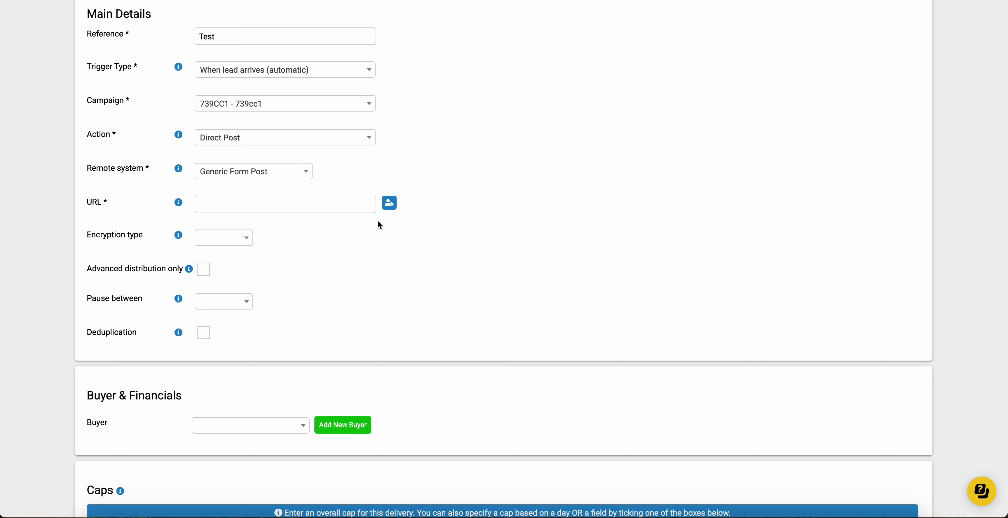
Step: Assign Buyer 1 to the delivery with a revenue amount of 30 GBP
scroll(379, 222, "down", 2)
scroll(377, 221, "down", 1)
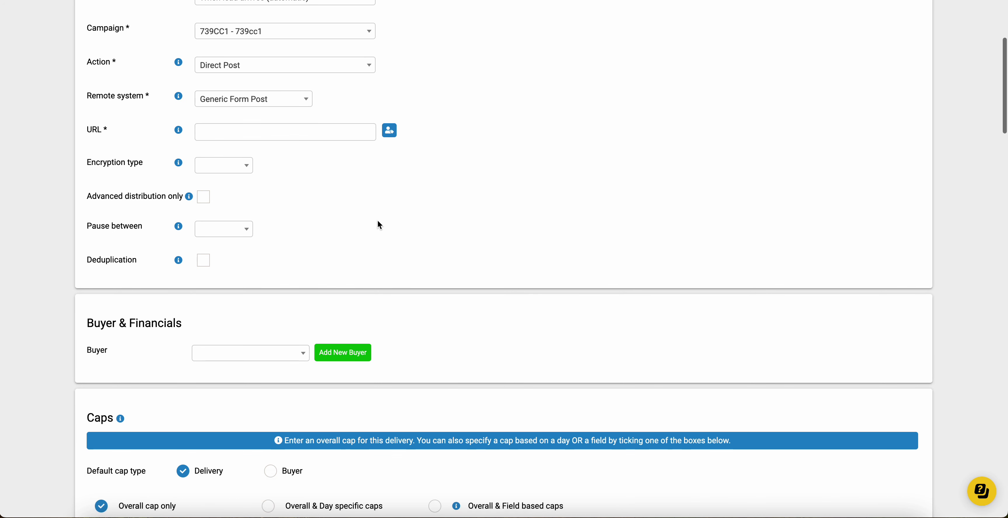
scroll(291, 127, "down", 5)
scroll(290, 128, "down", 2)
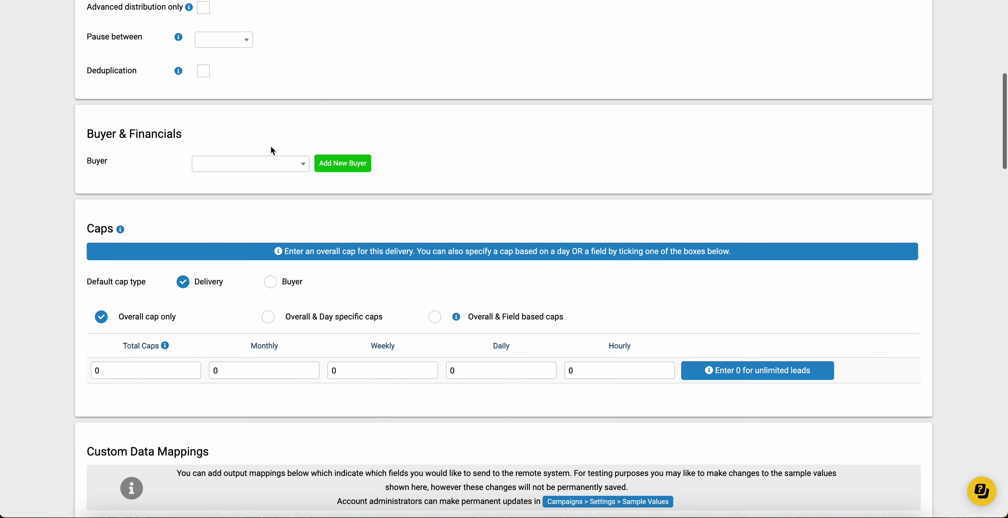
left_click(255, 169)
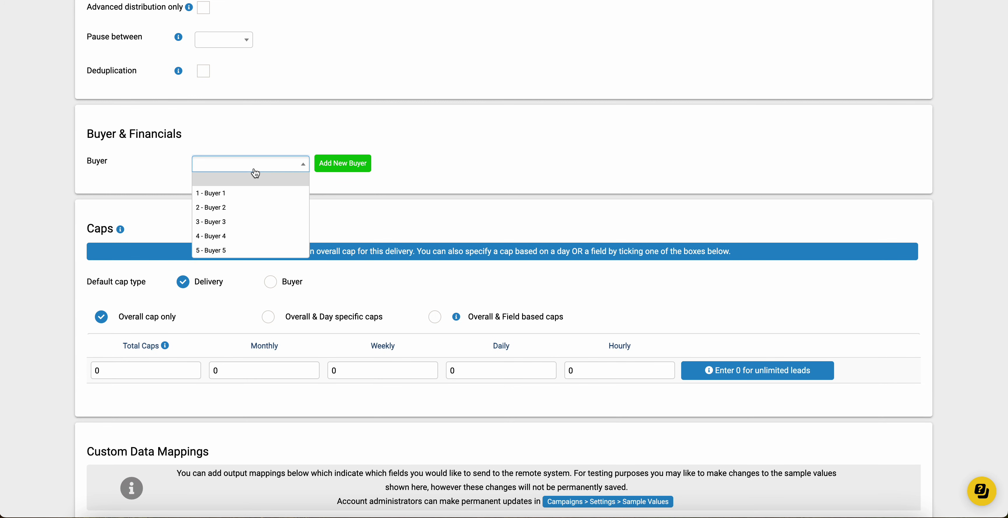
left_click(259, 194)
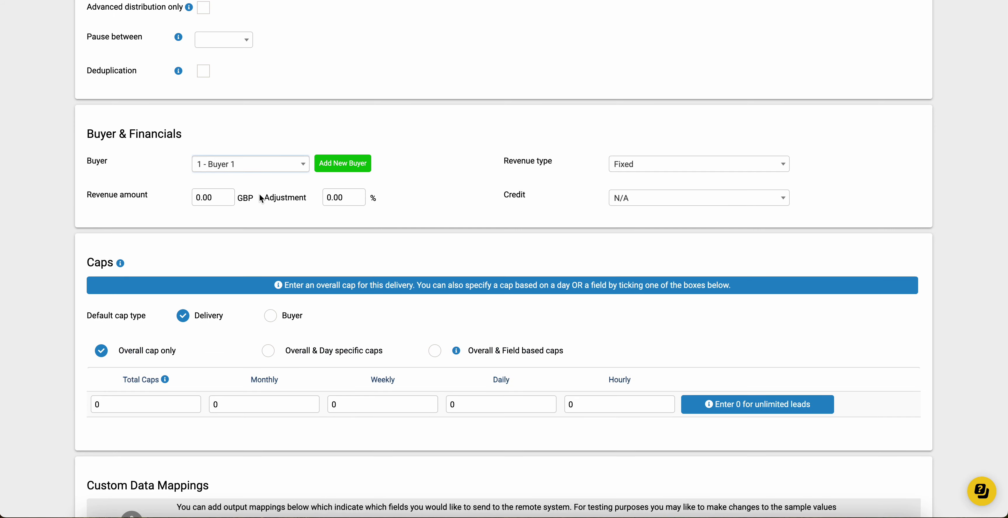
scroll(239, 180, "down", 2)
left_click(221, 157)
type("30")
left_click(243, 199)
Step: View the delivery's credit options without changing the selection
scroll(244, 199, "down", 4)
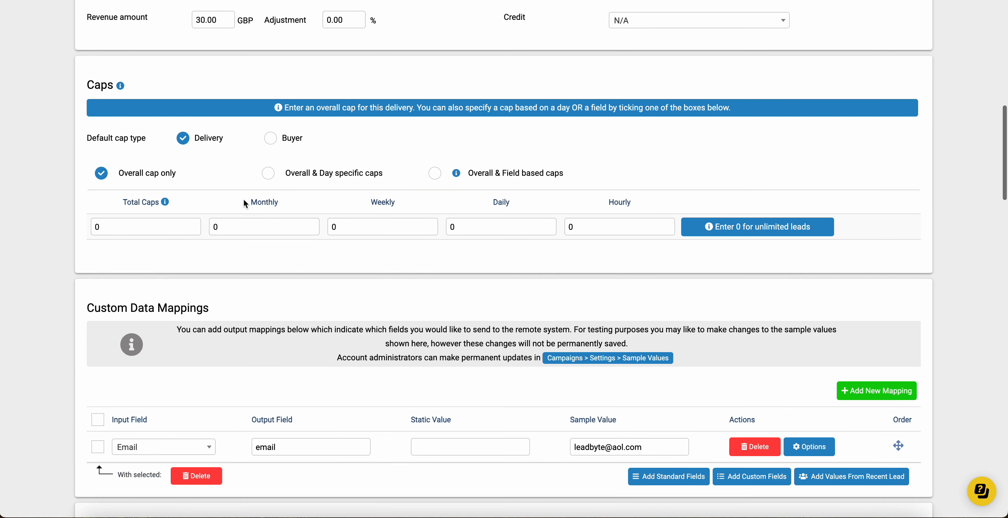
scroll(244, 199, "up", 4)
left_click(651, 171)
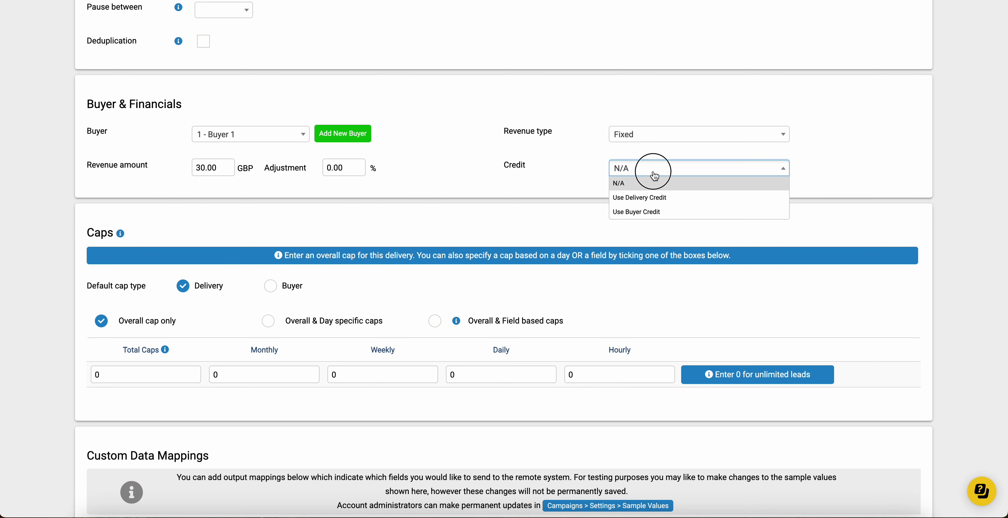
left_click(459, 218)
Step: Examine the data mappings, custom headers, delivery settings, schedule, rules and remote system response sections of the delivery form
scroll(458, 217, "down", 5)
scroll(382, 154, "down", 7)
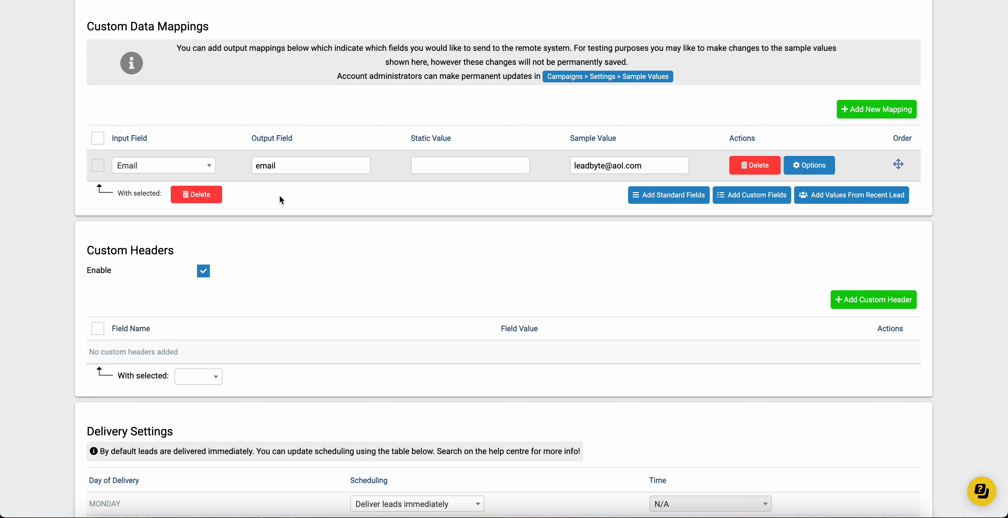
scroll(282, 209, "down", 6)
scroll(282, 213, "up", 3)
scroll(250, 180, "down", 1)
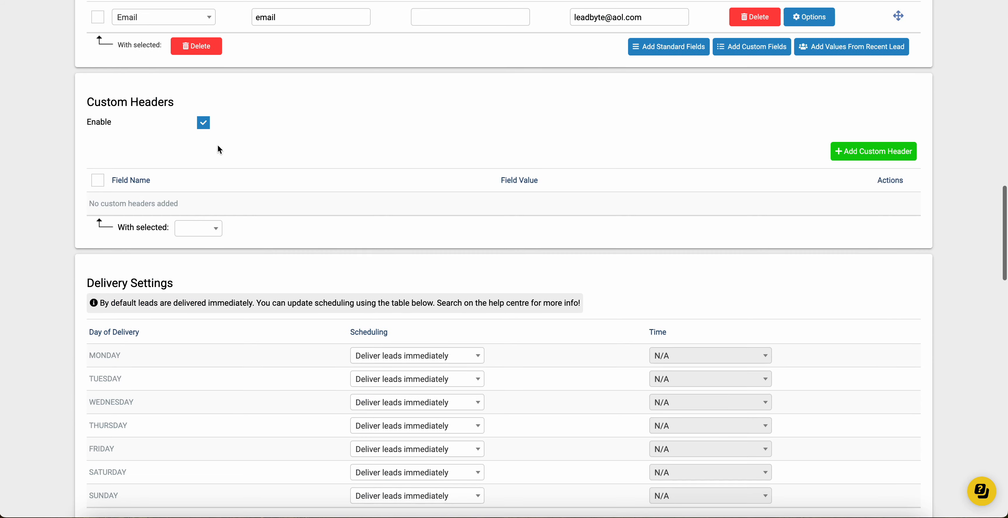
scroll(302, 169, "down", 8)
scroll(302, 168, "down", 6)
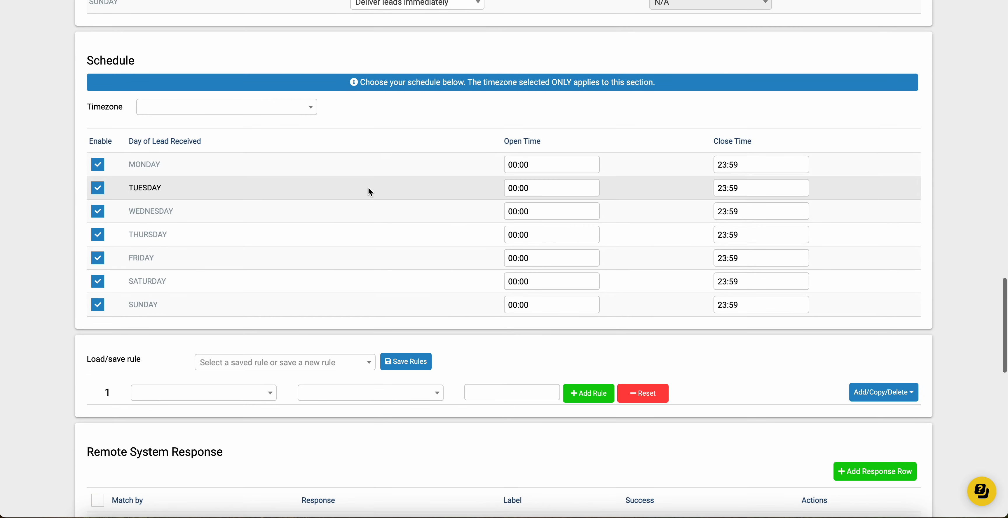
scroll(368, 187, "down", 7)
left_click_drag(140, 66, 89, 68)
triple_click(88, 68)
double_click(100, 68)
left_click(174, 53)
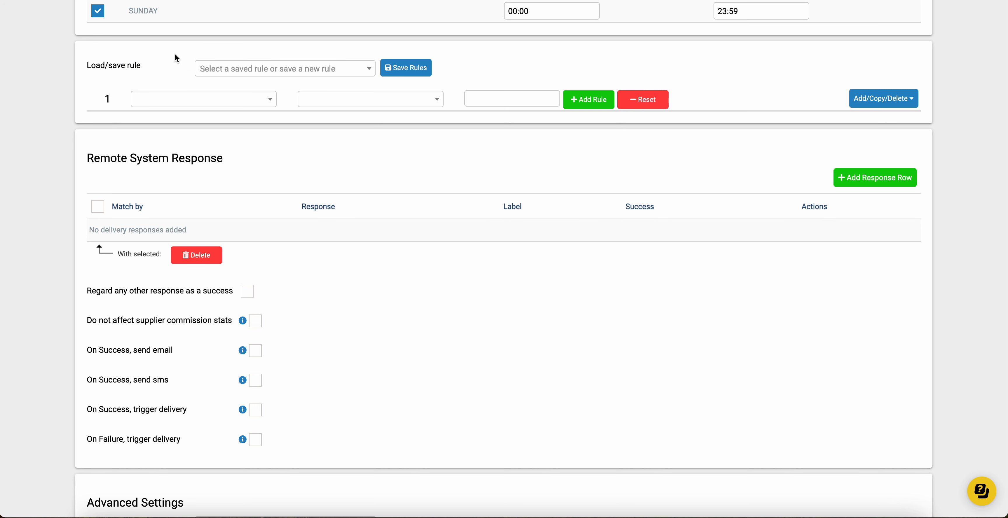
Step: Set the delivery's first rule to check First Name with the "is" condition, leaving the comparison value empty
left_click(189, 102)
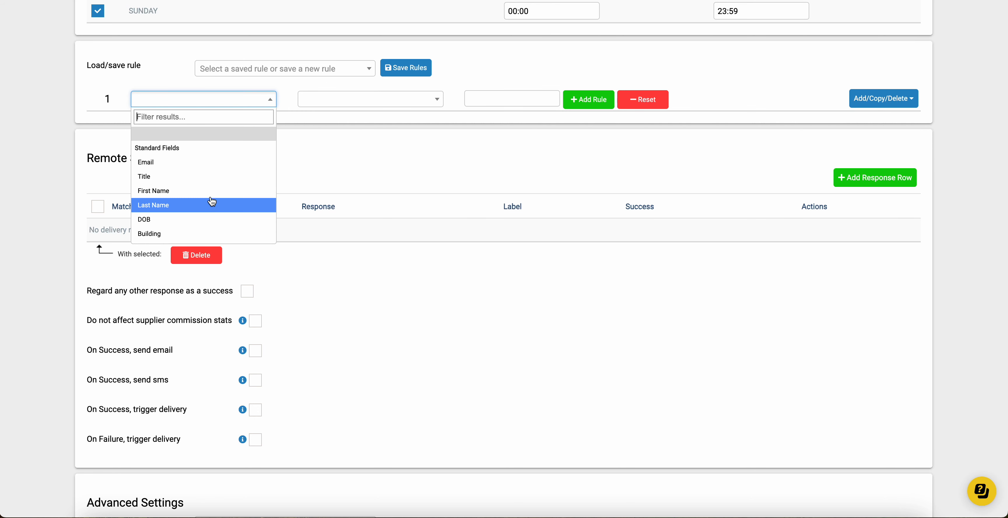
left_click(209, 202)
left_click(370, 99)
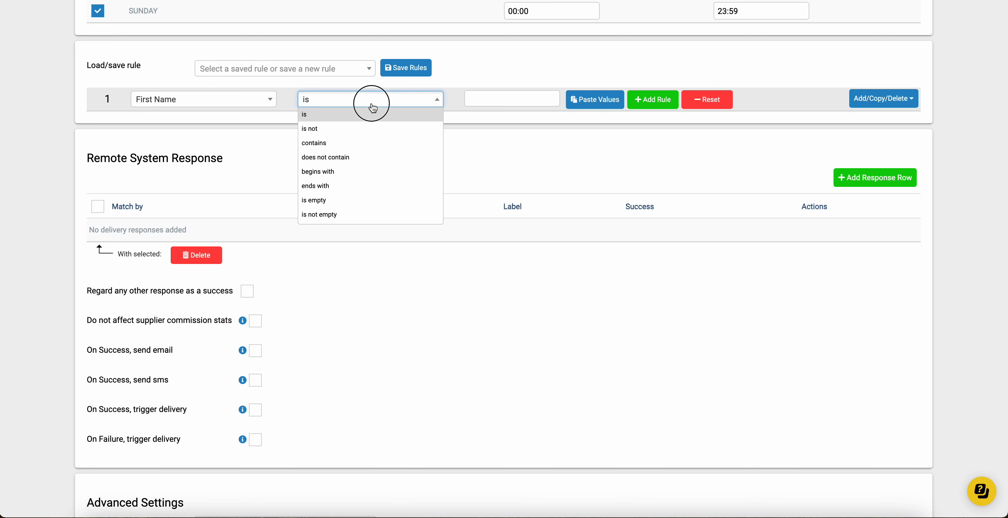
left_click(543, 98)
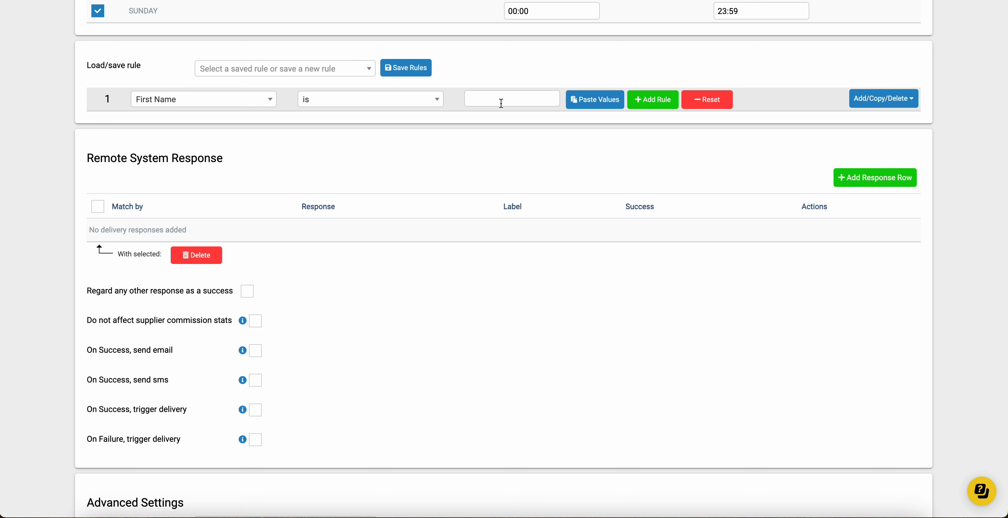
Step: Review the Remote System Response options and the Advanced Settings of the delivery form
scroll(497, 129, "down", 1)
scroll(497, 129, "up", 1)
scroll(497, 129, "down", 5)
scroll(498, 131, "up", 5)
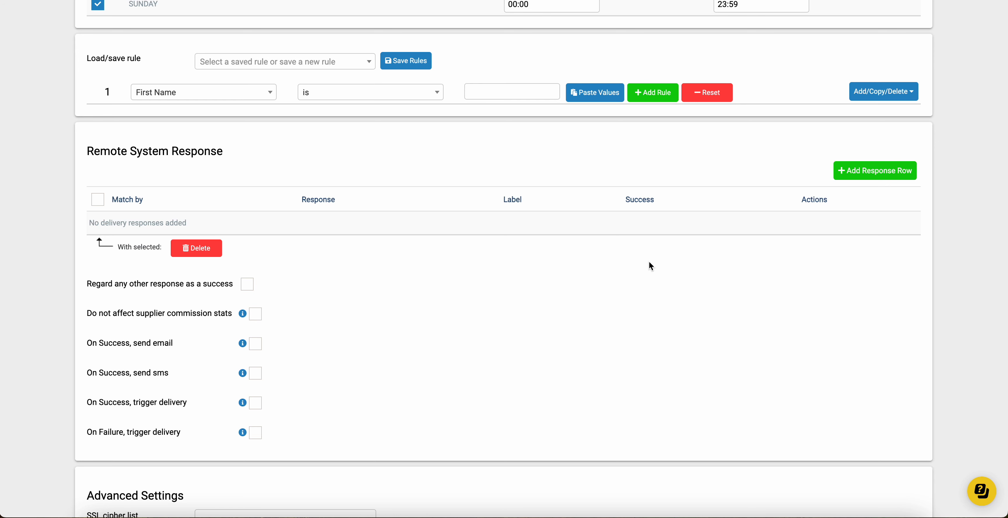
scroll(651, 266, "down", 10)
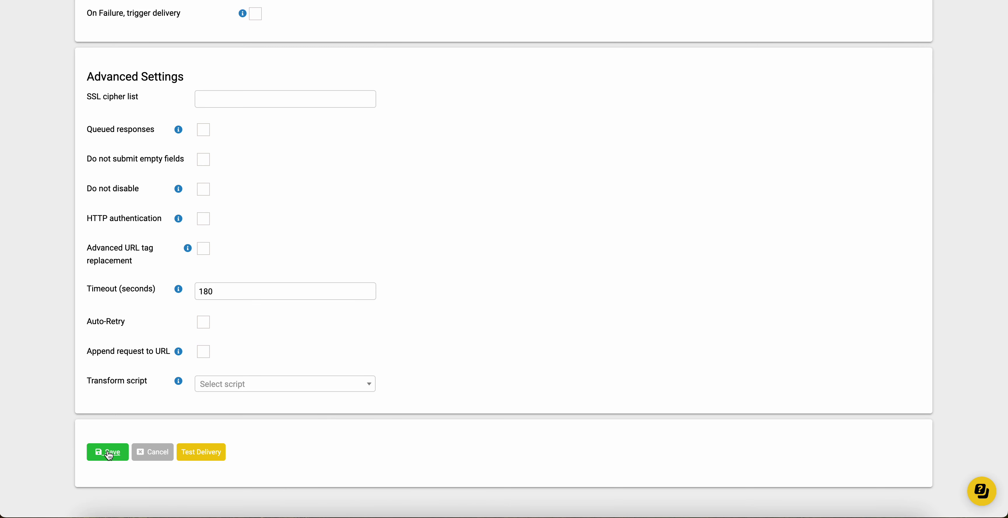
Step: Leave the delivery form without saving and view the list of campaign deliveries
scroll(558, 297, "up", 20)
mouse_move(391, 51)
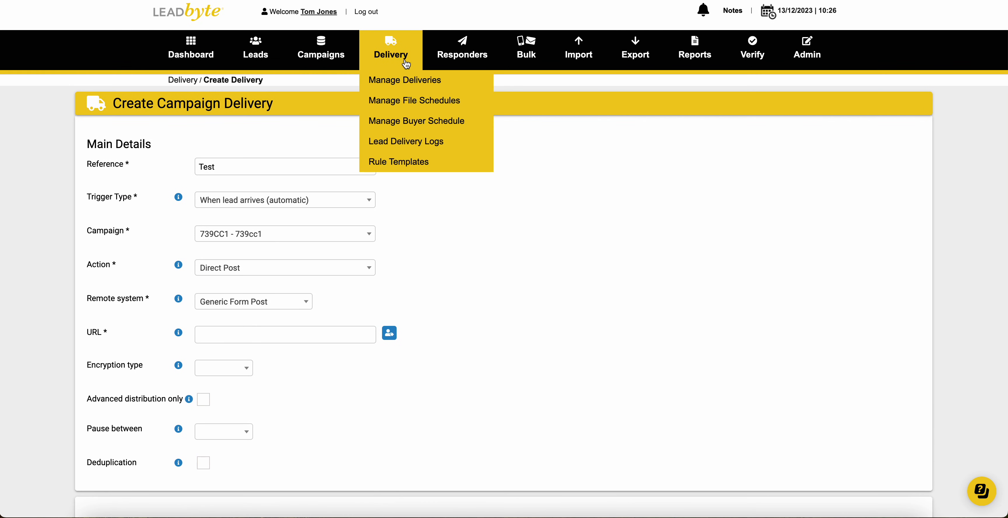
left_click(414, 83)
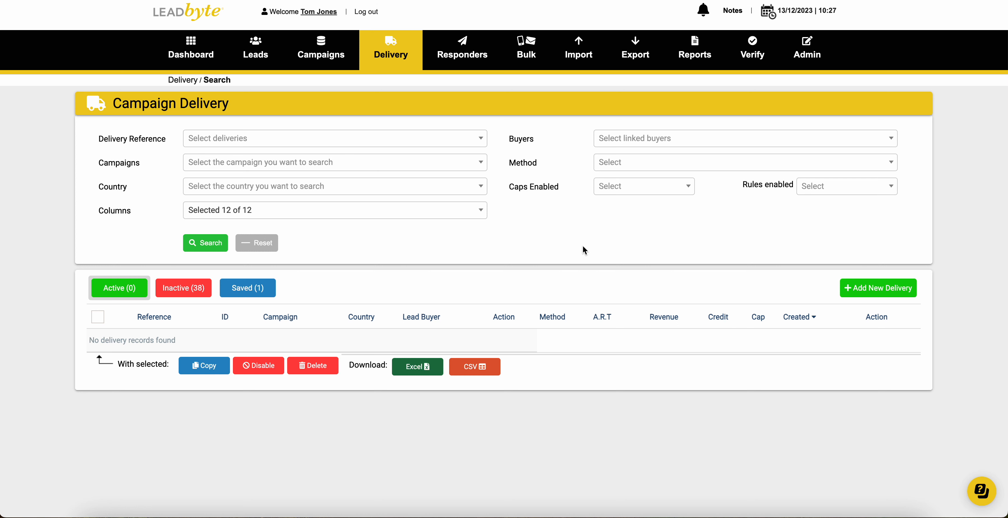
Step: Open the lead search page and dismiss its introductory message
mouse_move(260, 62)
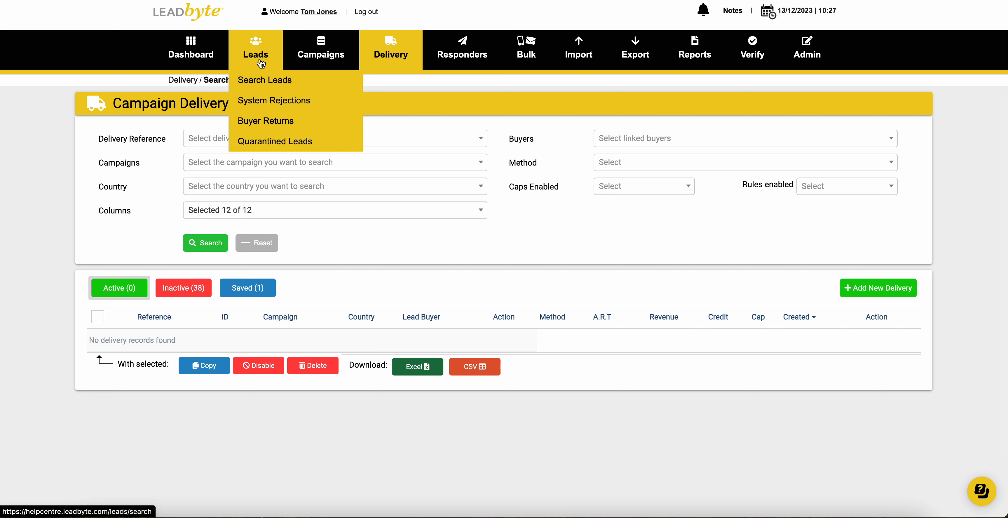
left_click(269, 80)
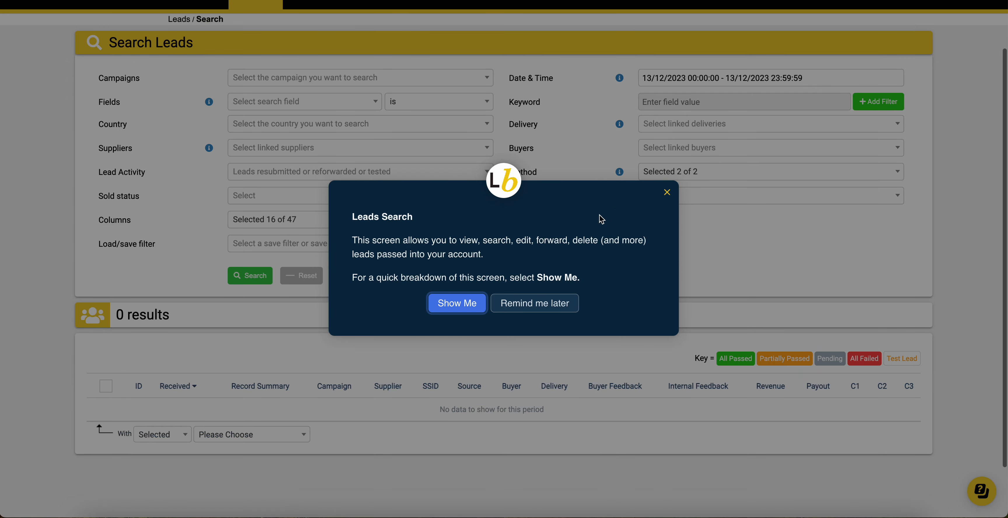
left_click(667, 192)
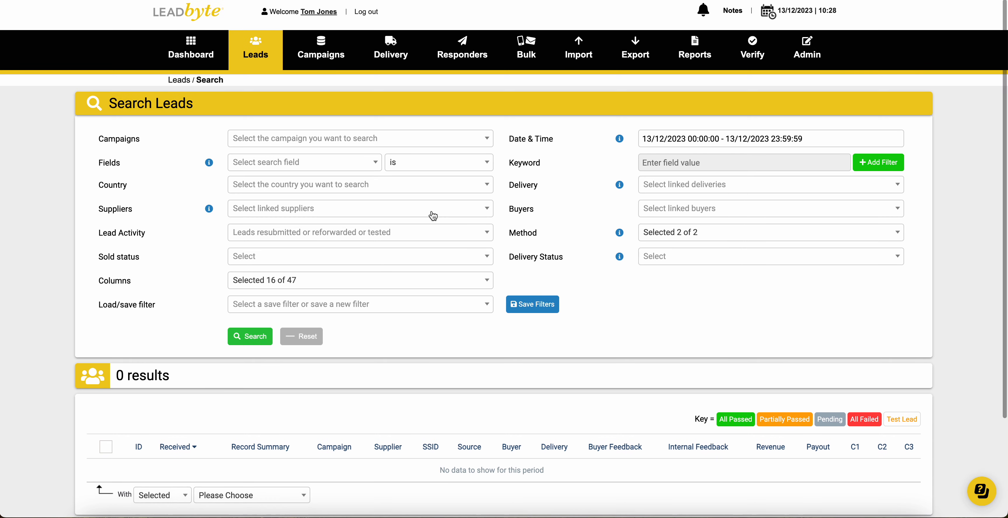
Step: View the System Rejections page for rejected leads
mouse_move(259, 62)
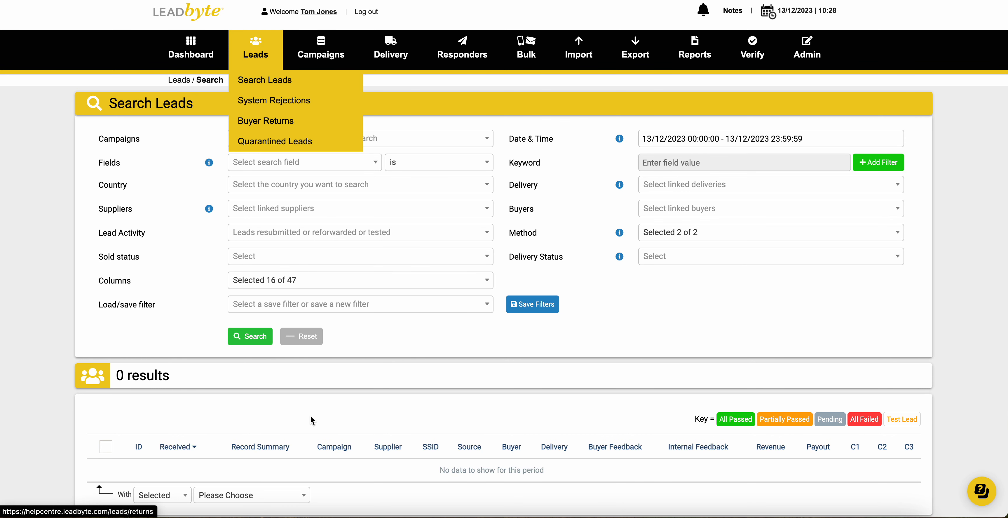
left_click(278, 102)
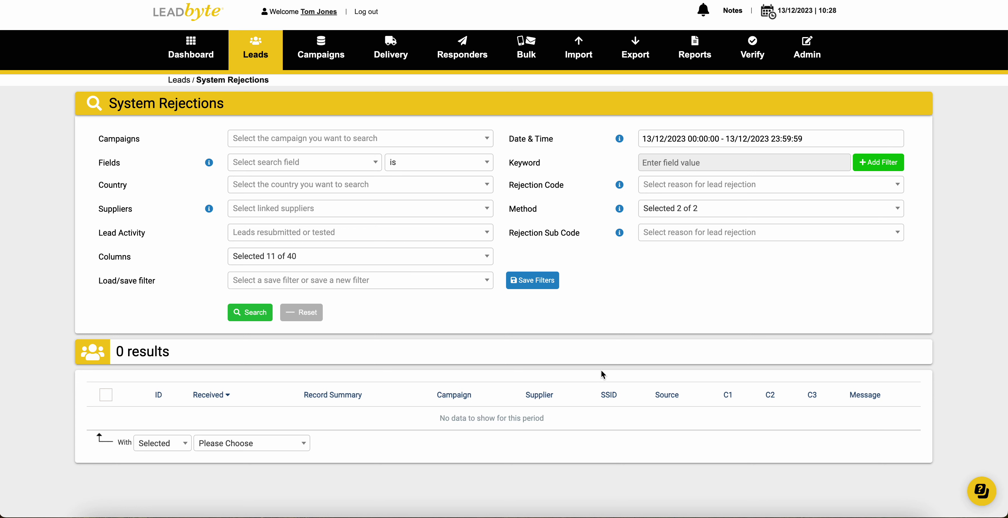
mouse_move(255, 49)
Step: Look at the Resource Center's guided tours, then ask its assistant "How do I create a buyer?"
left_click(994, 494)
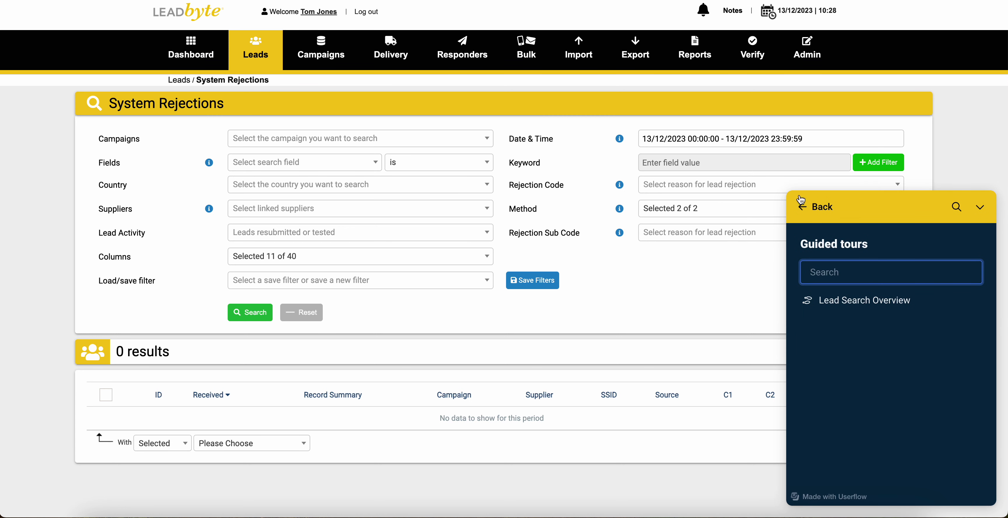
left_click(800, 201)
left_click(886, 376)
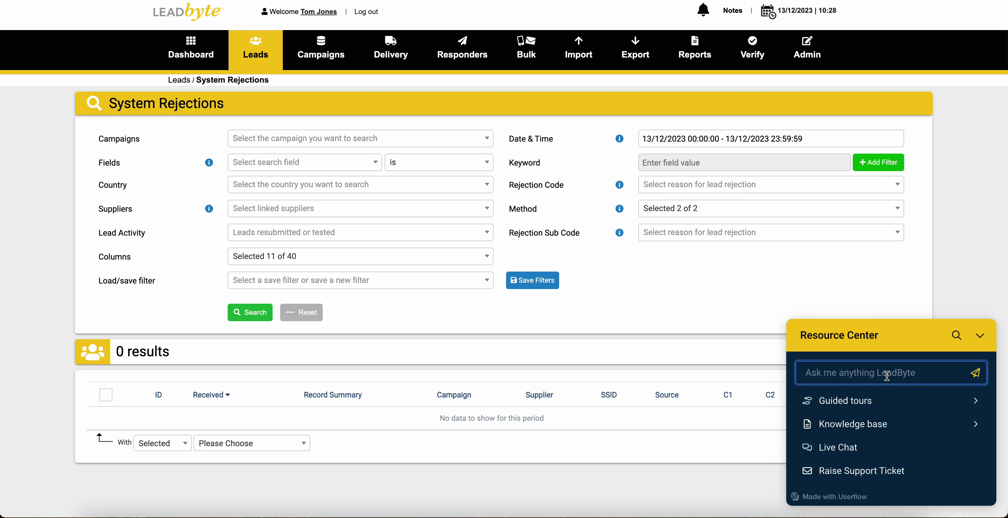
type("Hiw")
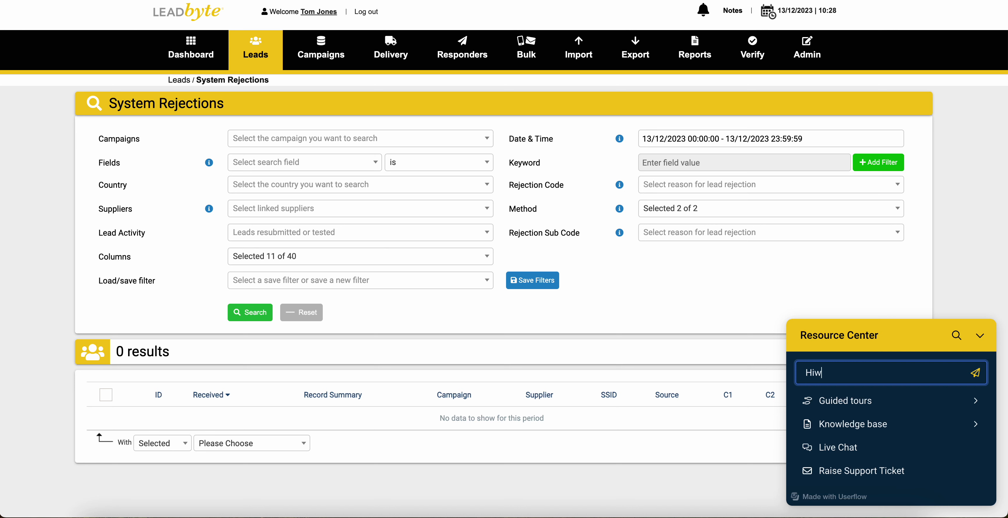
key("BackSpace")
key("BackSpace")
key("BackSpace")
type("ow do I create a buyer?")
key("Return")
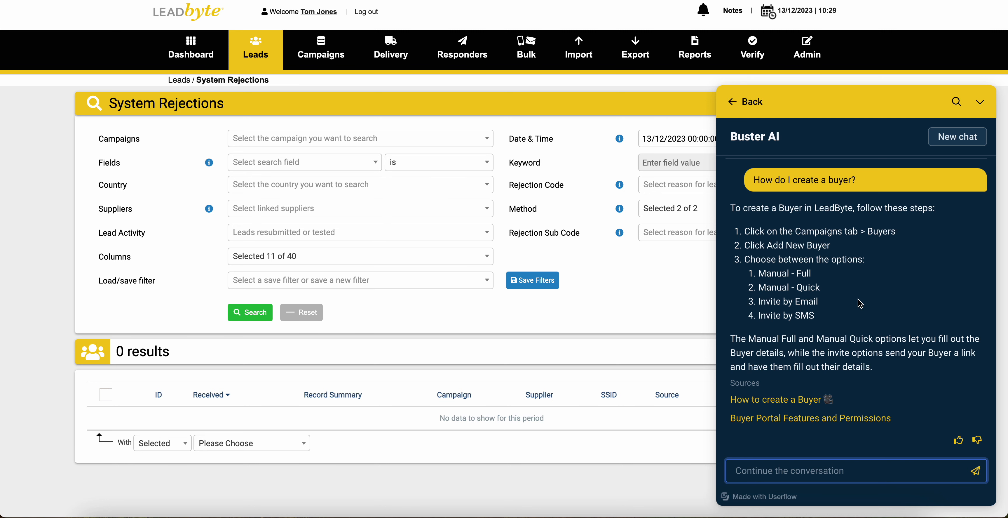
Step: Leave the assistant chat and go to raising a support ticket, viewing the Support page's knowledge base categories and My Tickets
left_click(735, 101)
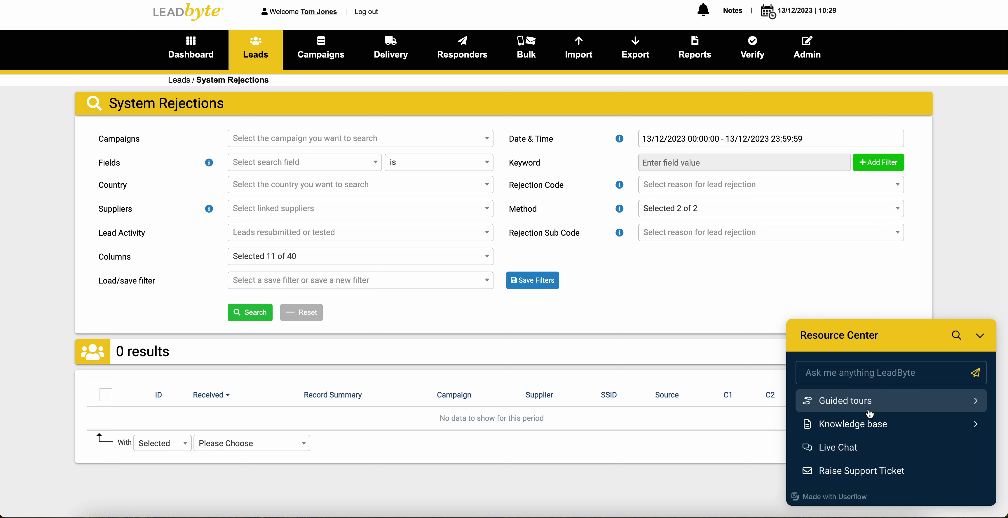
left_click(903, 473)
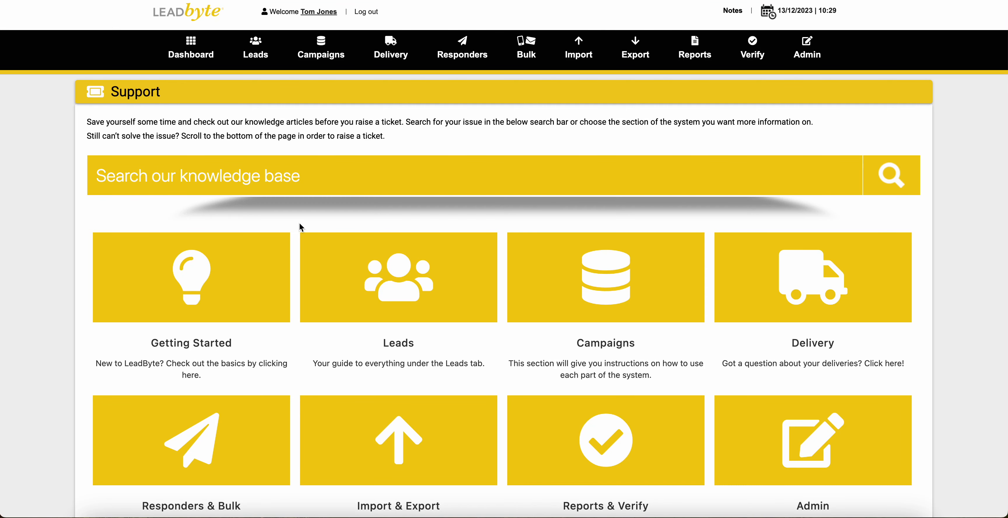
scroll(387, 258, "down", 6)
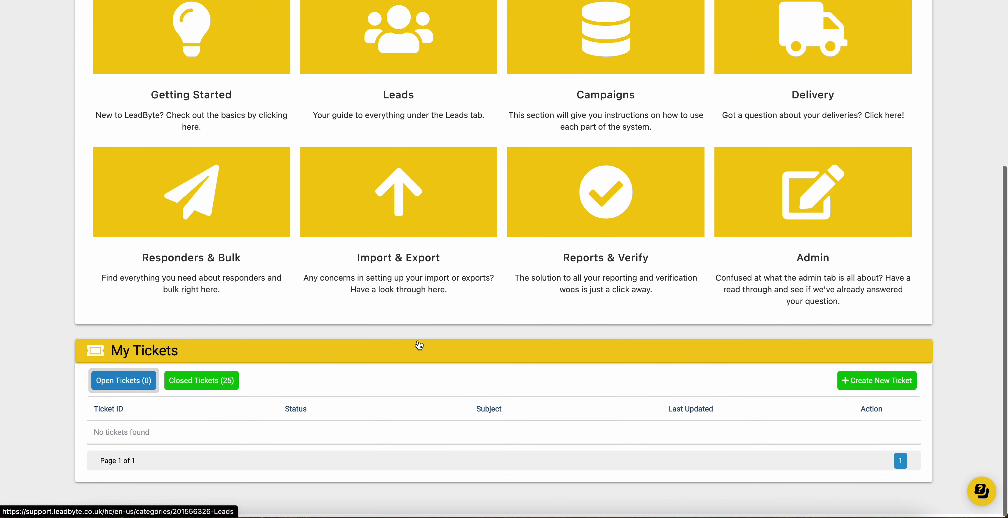
scroll(497, 256, "up", 7)
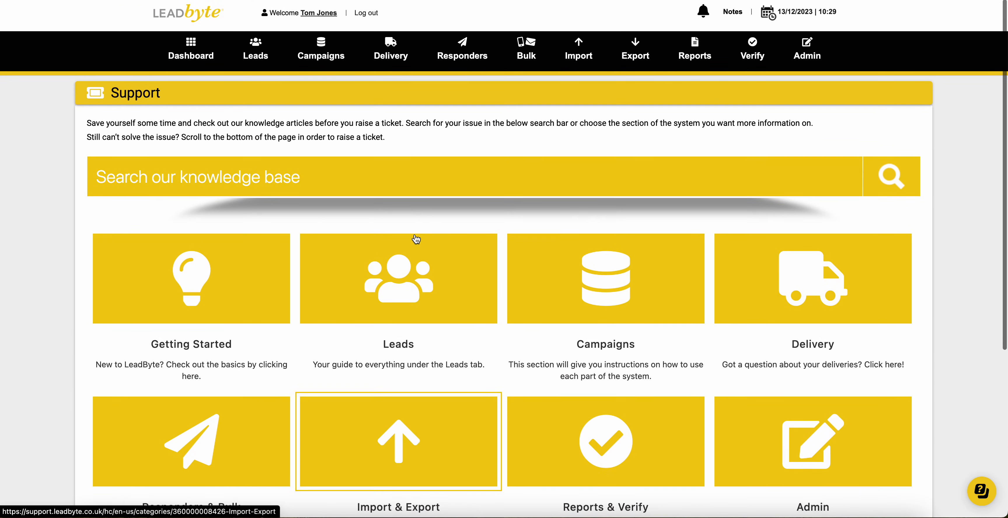